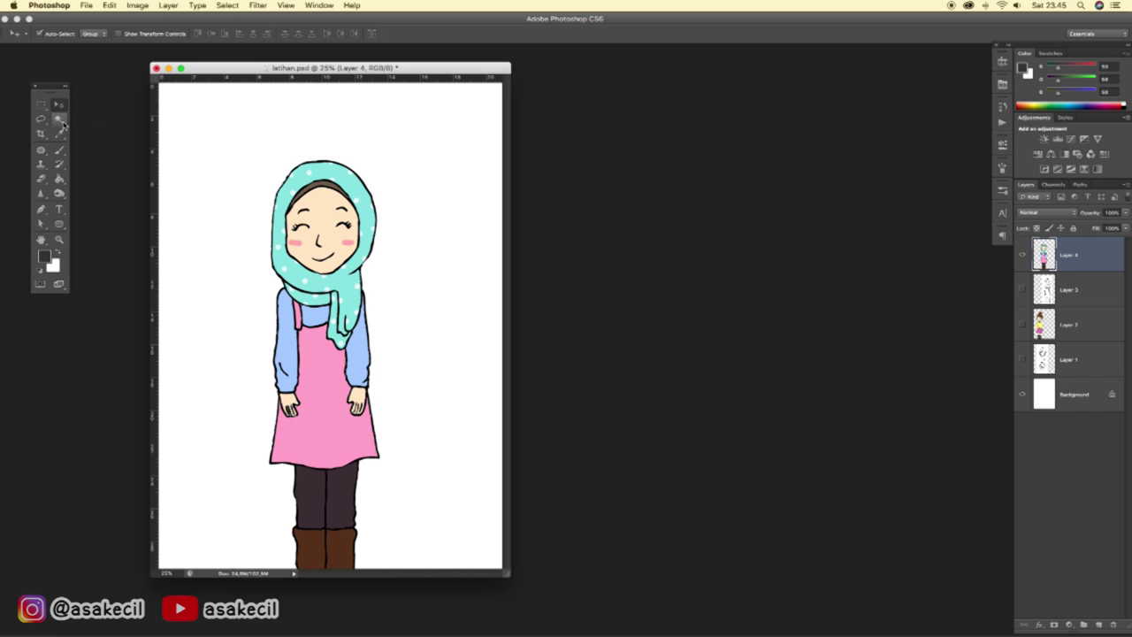
- Select the girl's face skin with the Magic Wand, deselecting once and reselecting it
click(60, 120)
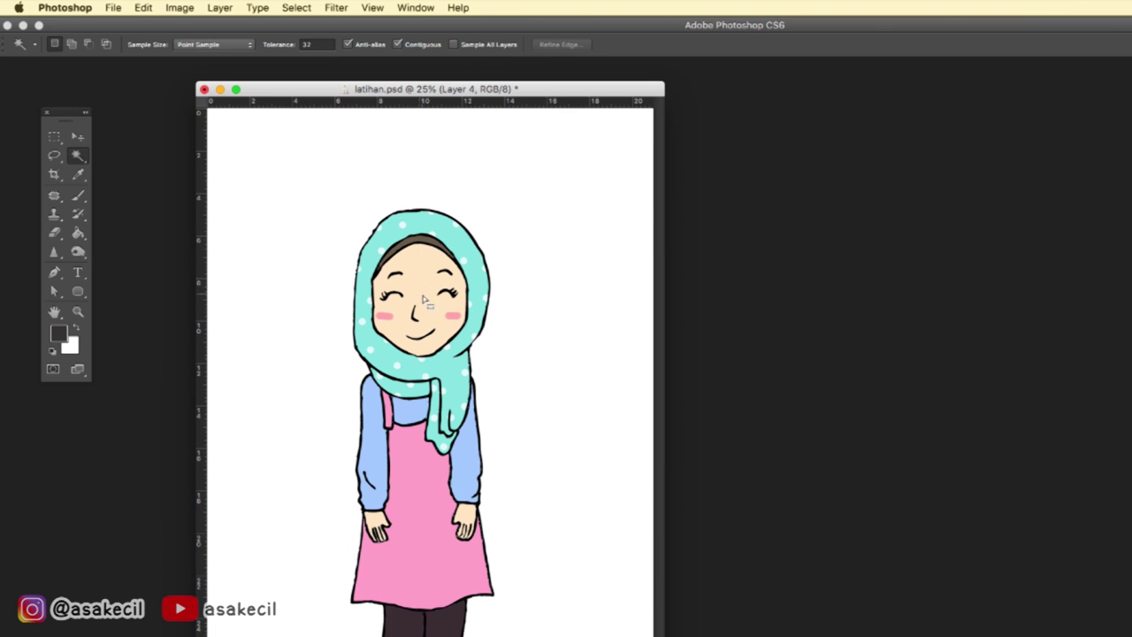
click(424, 300)
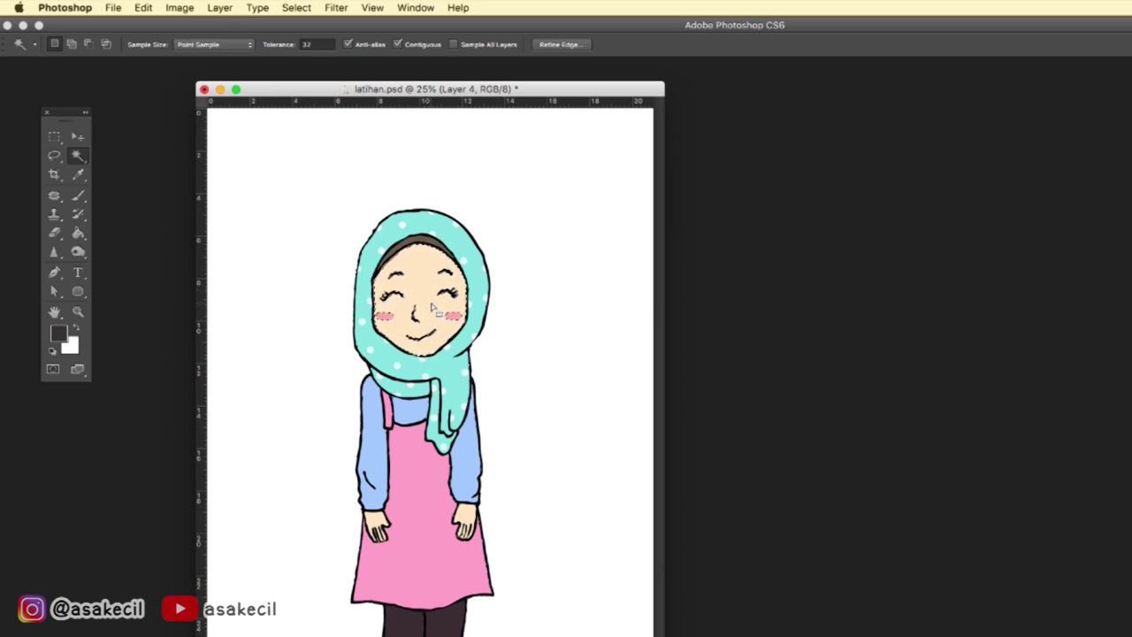
key(super+d)
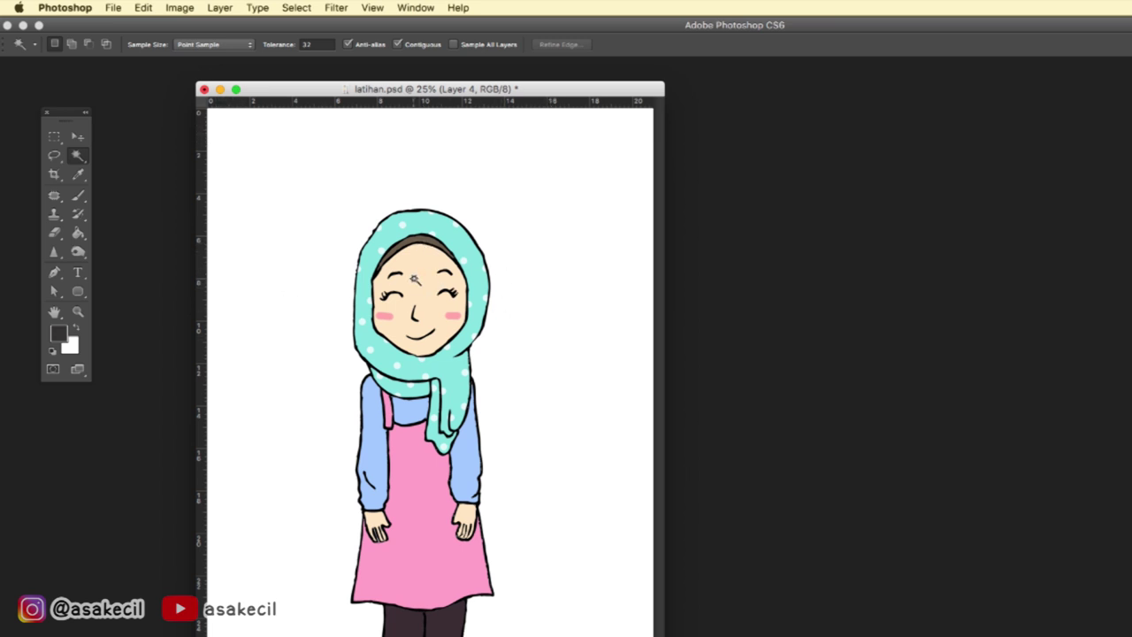
click(413, 279)
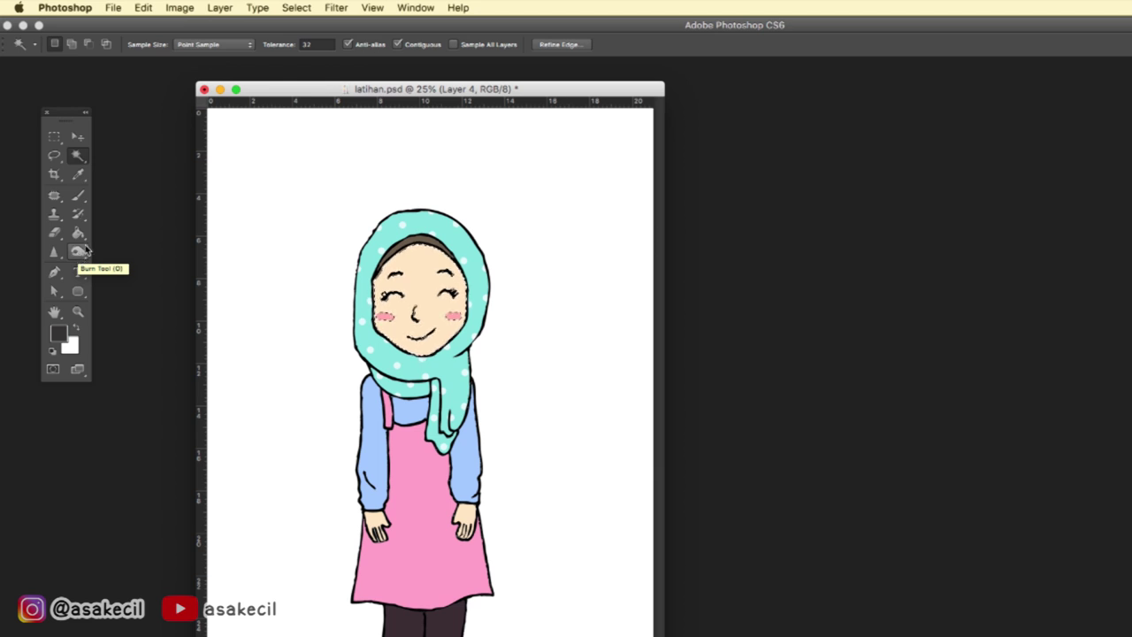
- Choose the Burn Tool with its range set to Midtones
click(78, 254)
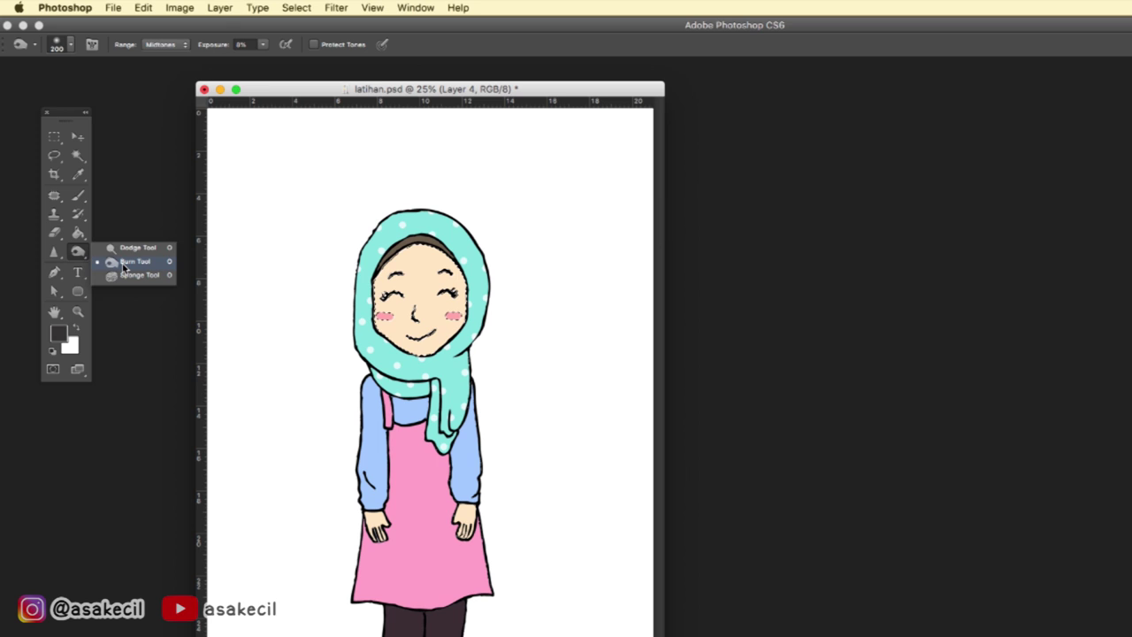
click(128, 266)
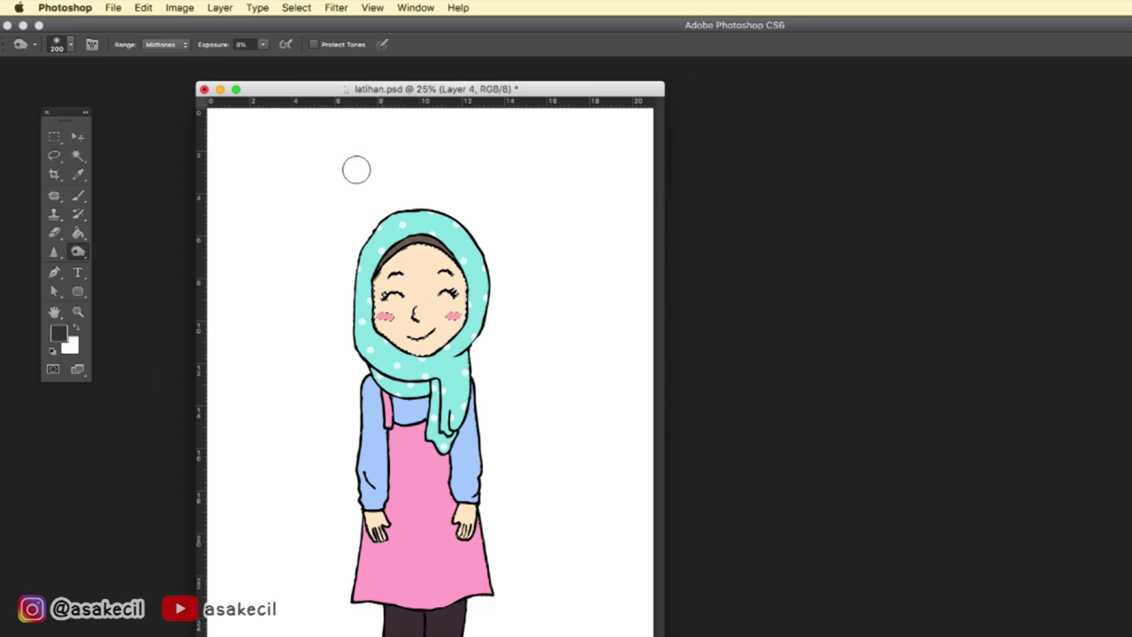
click(175, 46)
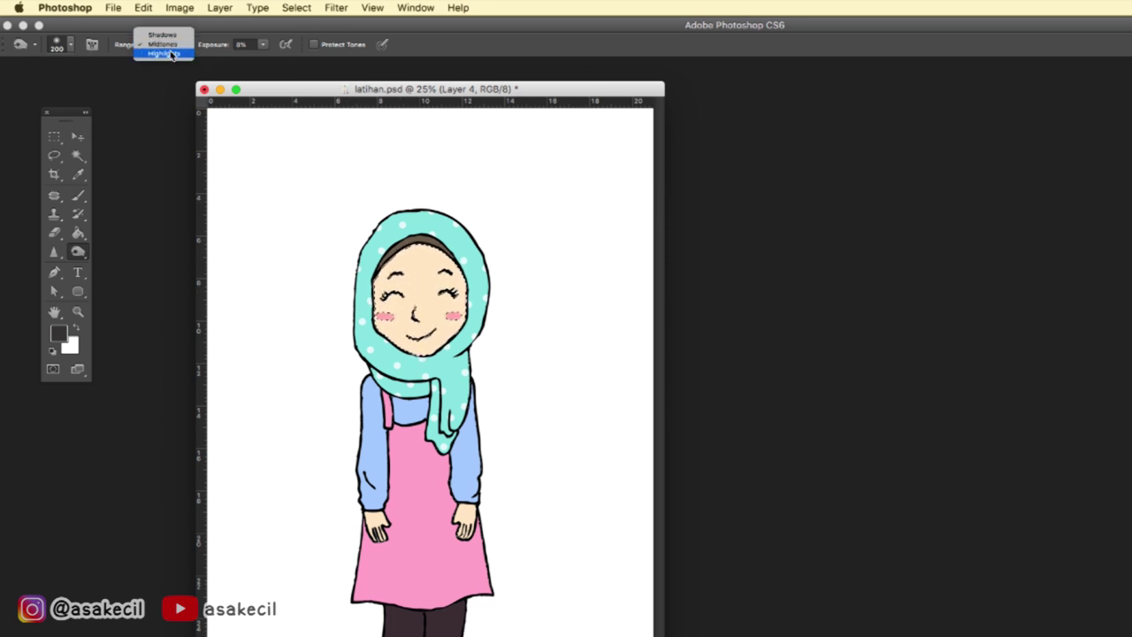
click(183, 57)
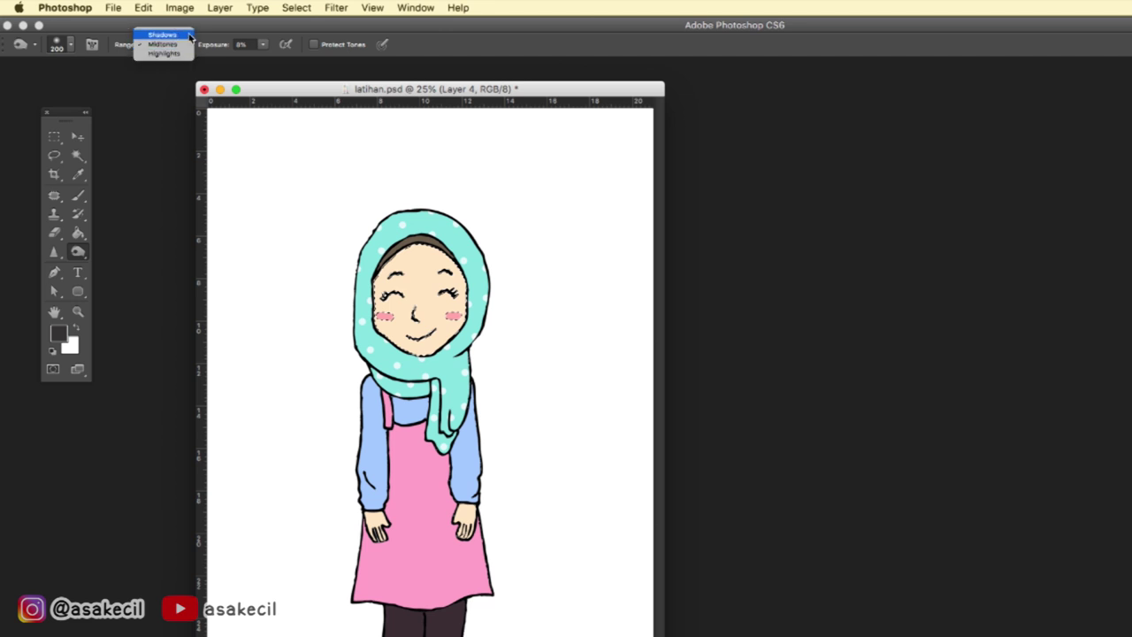
click(162, 45)
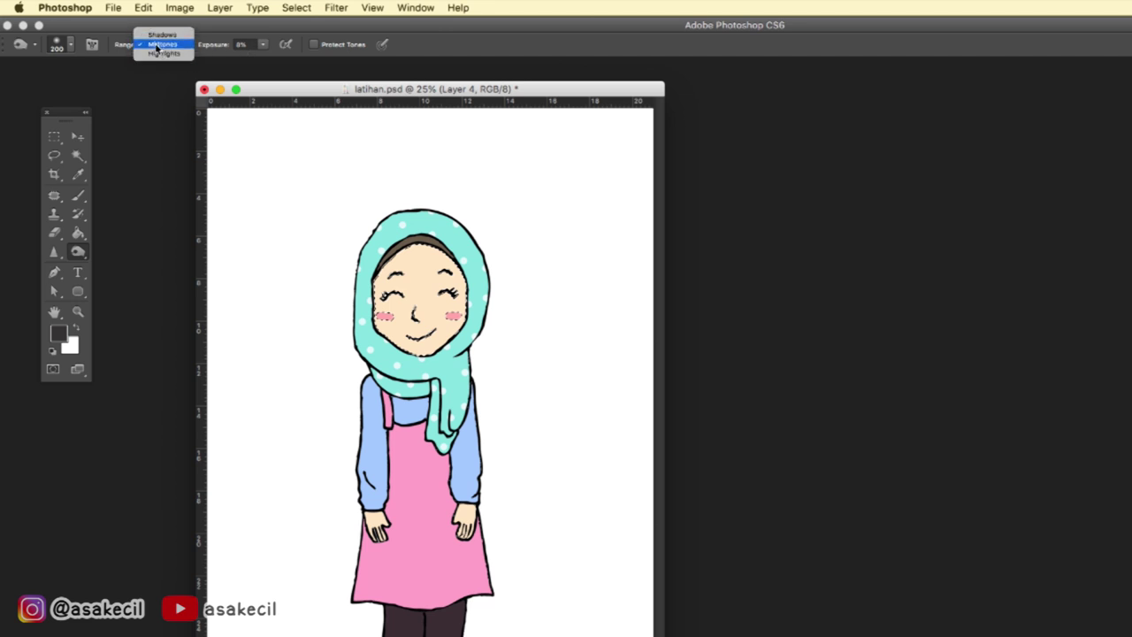
click(156, 45)
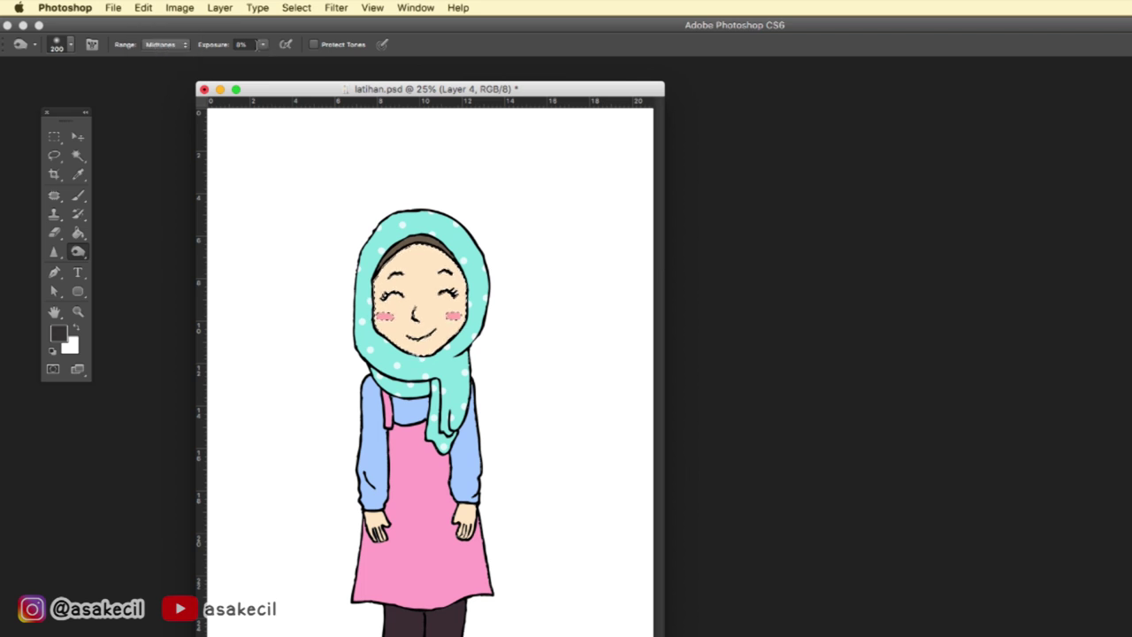
- Set the burn exposure to 35%
click(263, 45)
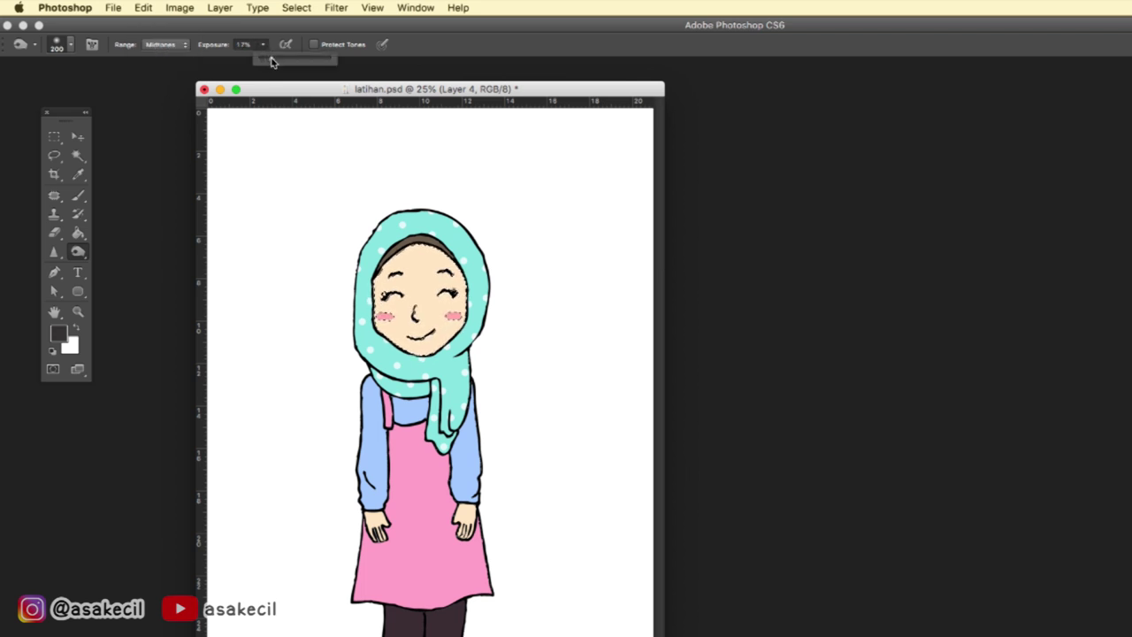
drag(275, 62, 272, 62)
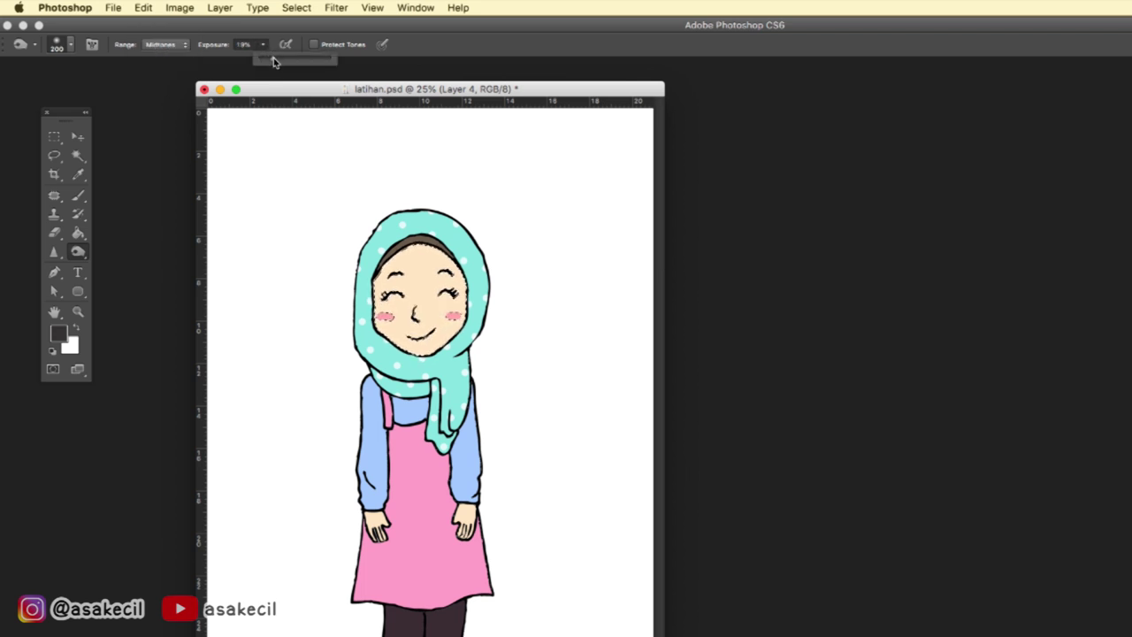
click(495, 234)
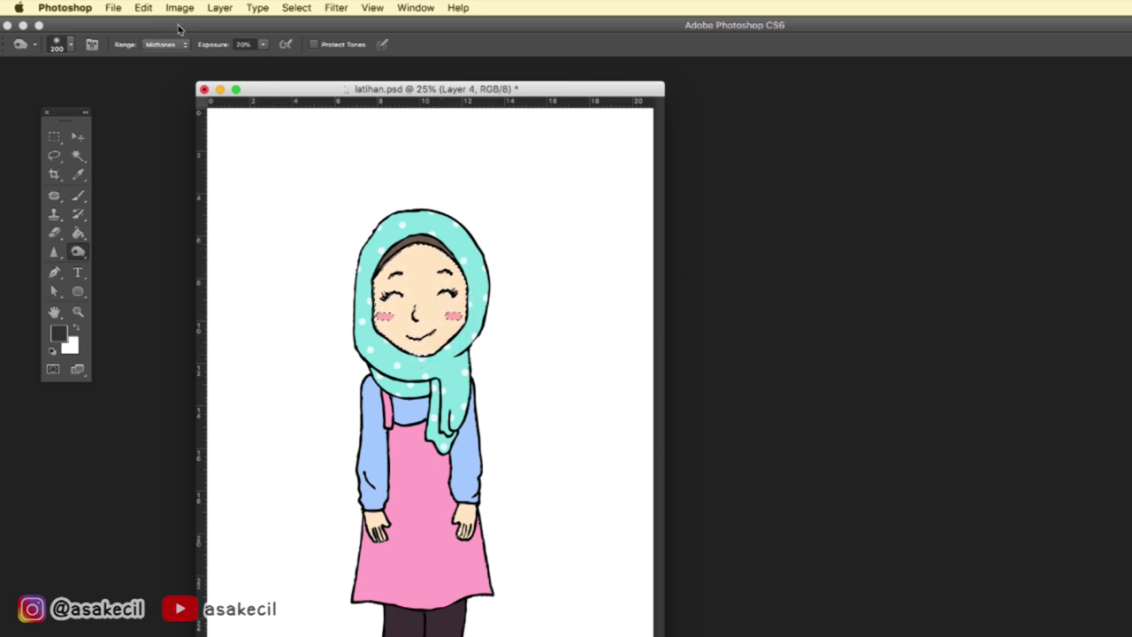
click(261, 46)
drag(268, 64, 275, 64)
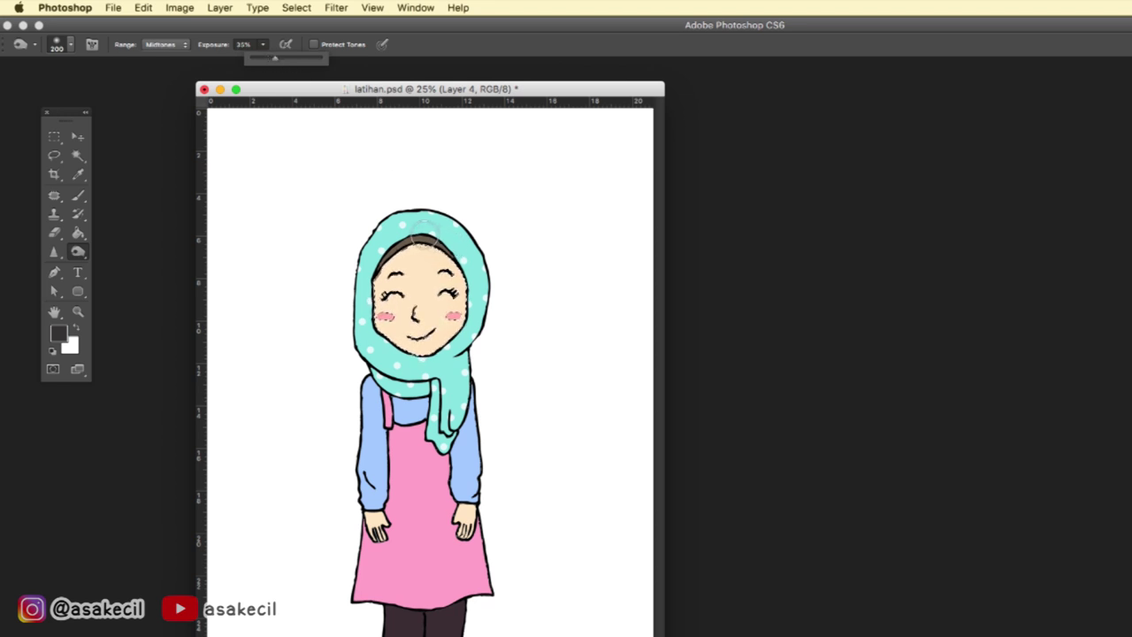
click(431, 248)
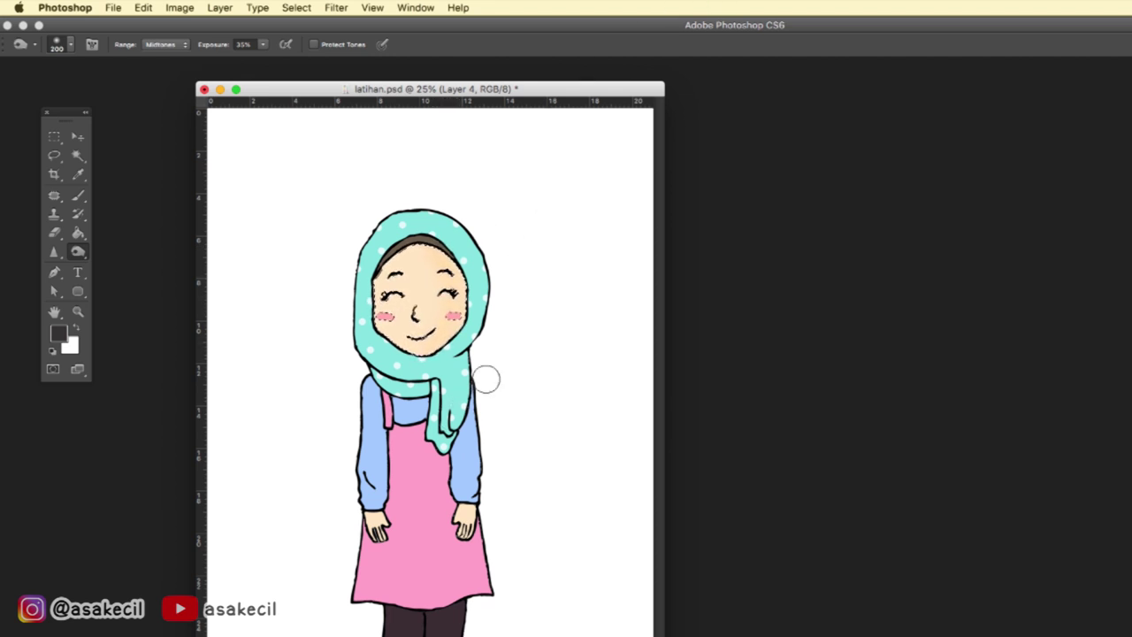
click(54, 137)
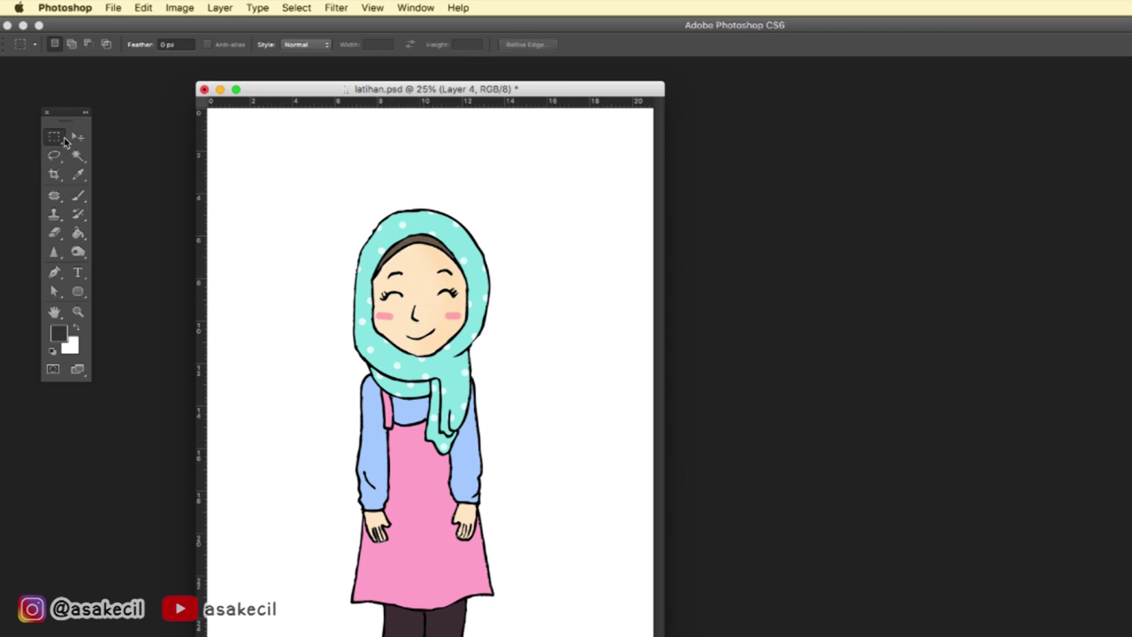
- Select the pink dress with the Magic Wand and burn-shade its right side
click(77, 137)
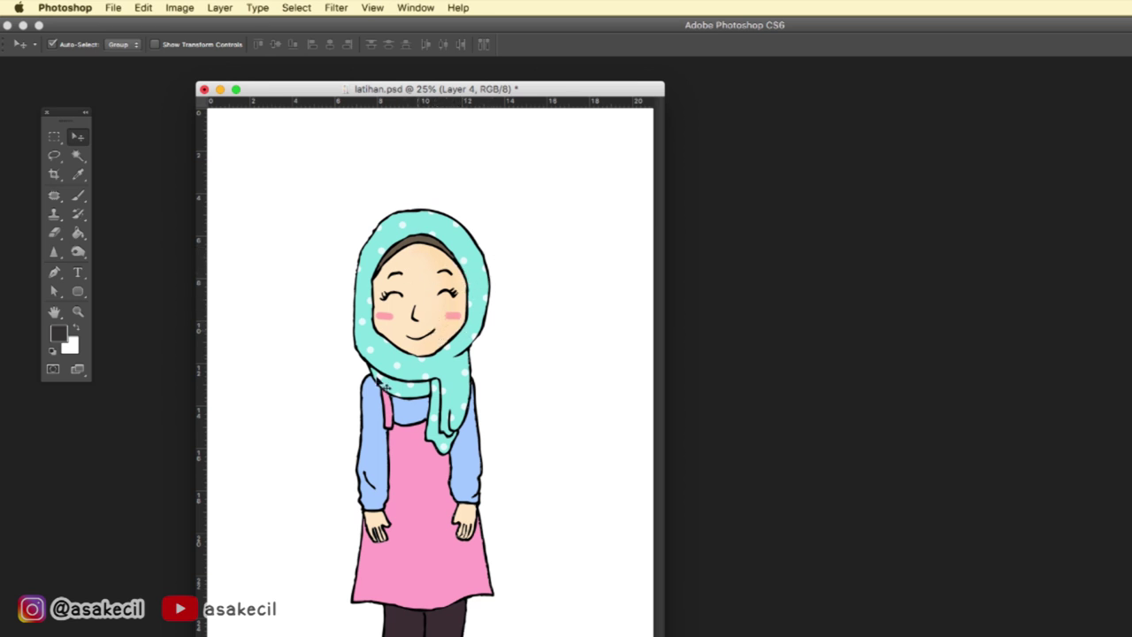
click(78, 155)
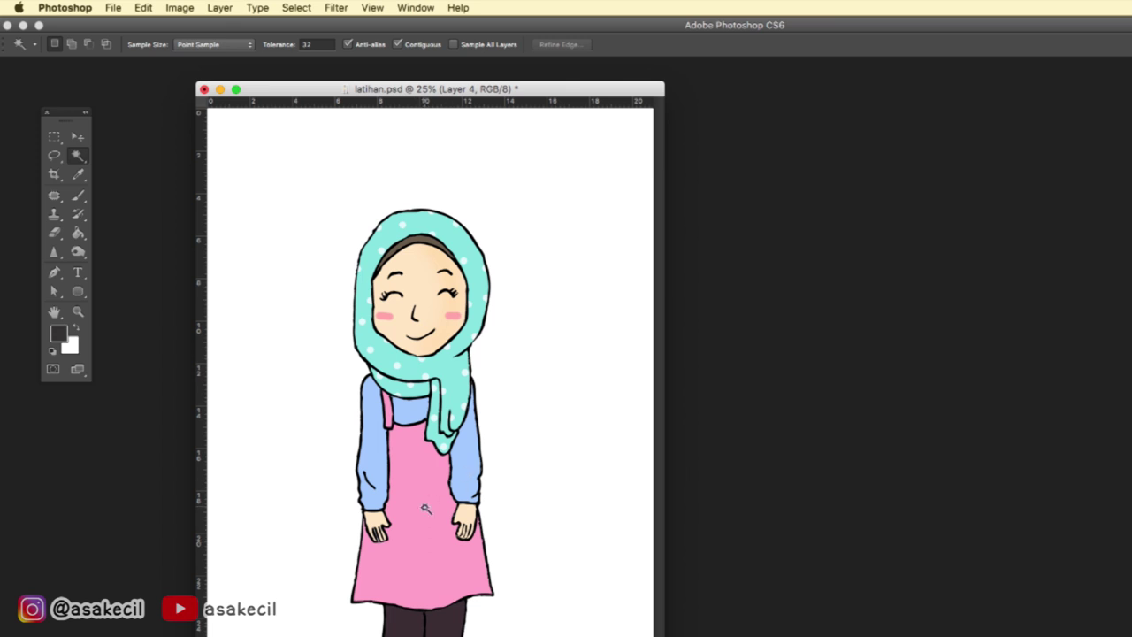
click(427, 513)
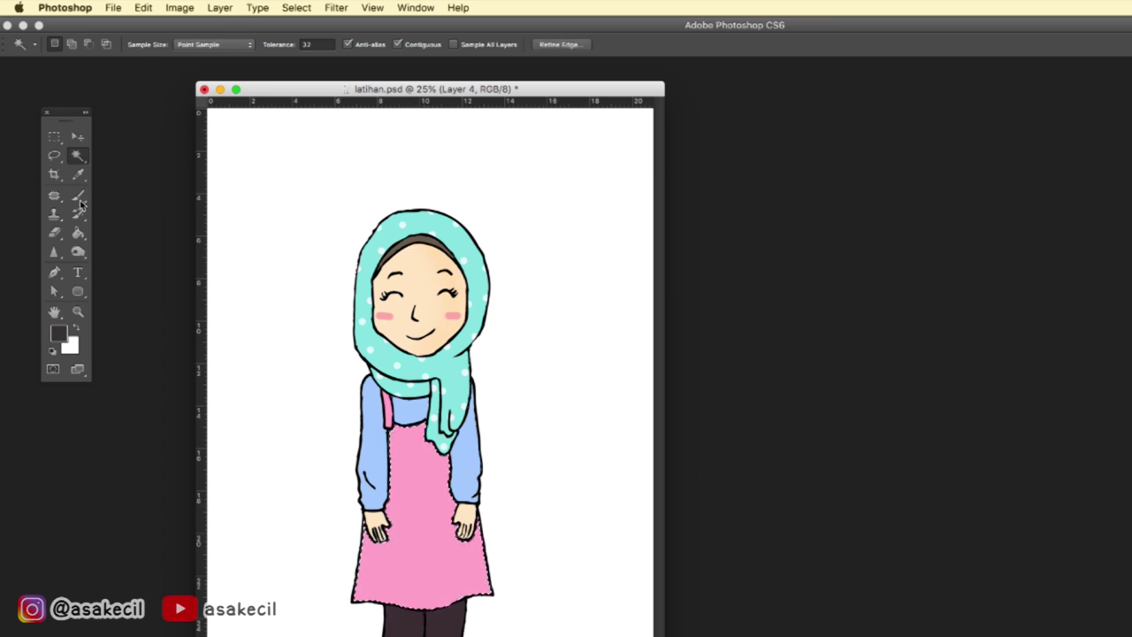
click(77, 251)
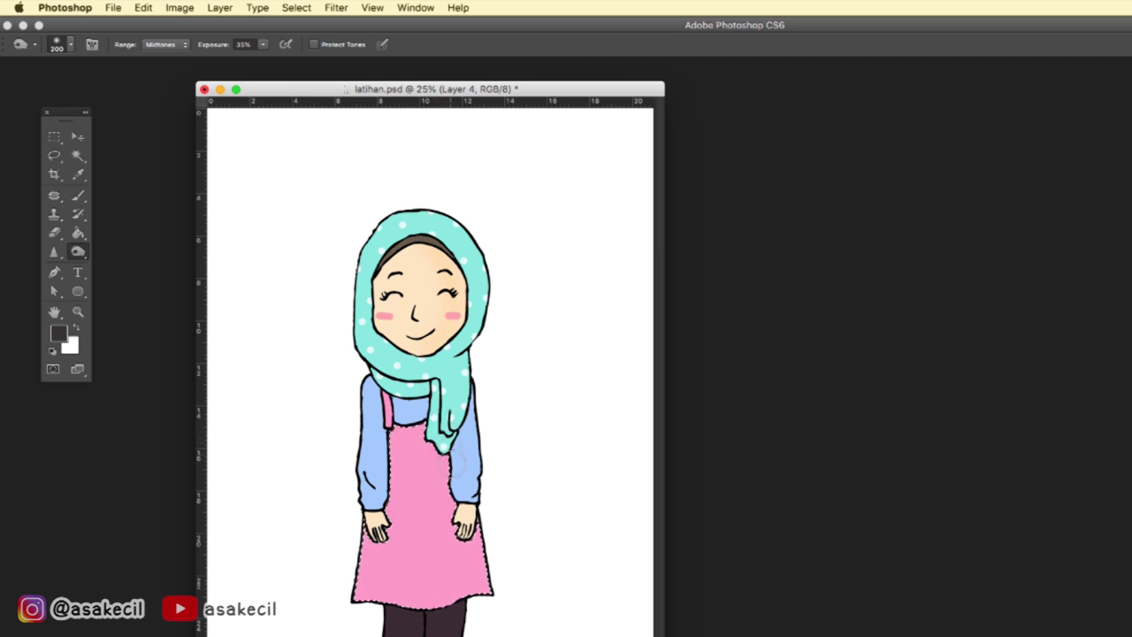
mouse_move(456, 506)
mouse_down()
mouse_move(484, 501)
mouse_move(481, 611)
mouse_up()
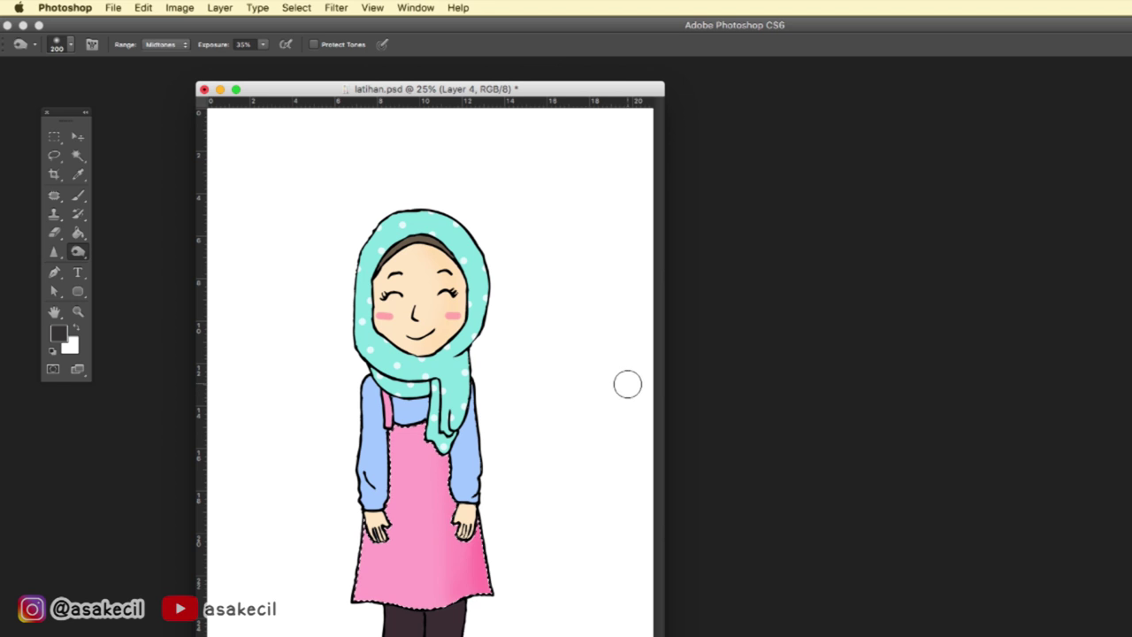
click(54, 137)
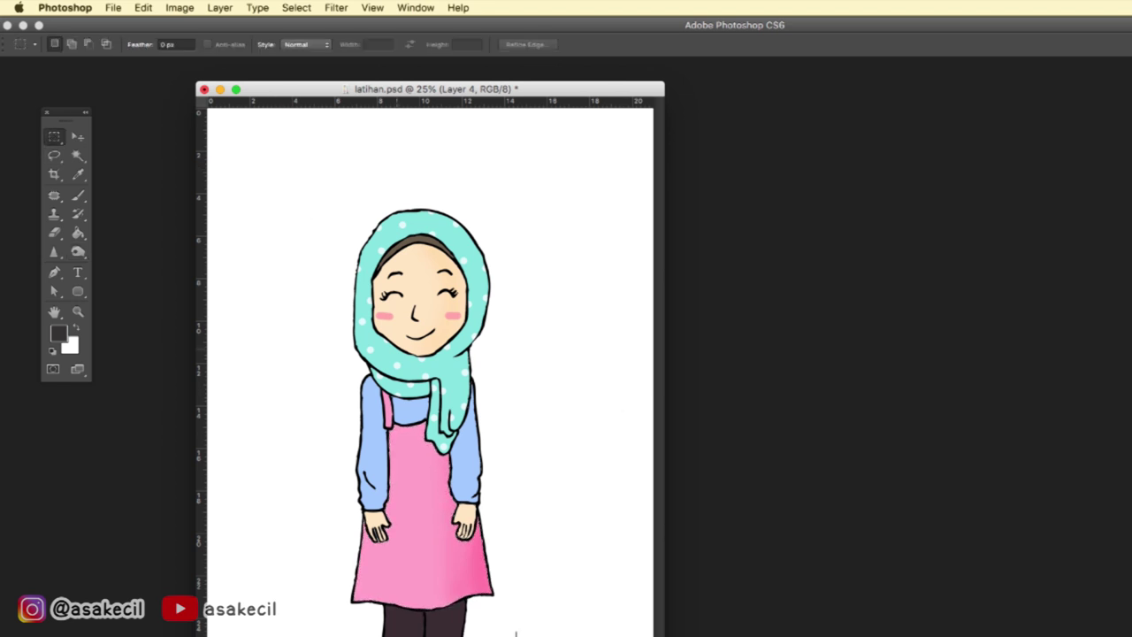
click(78, 174)
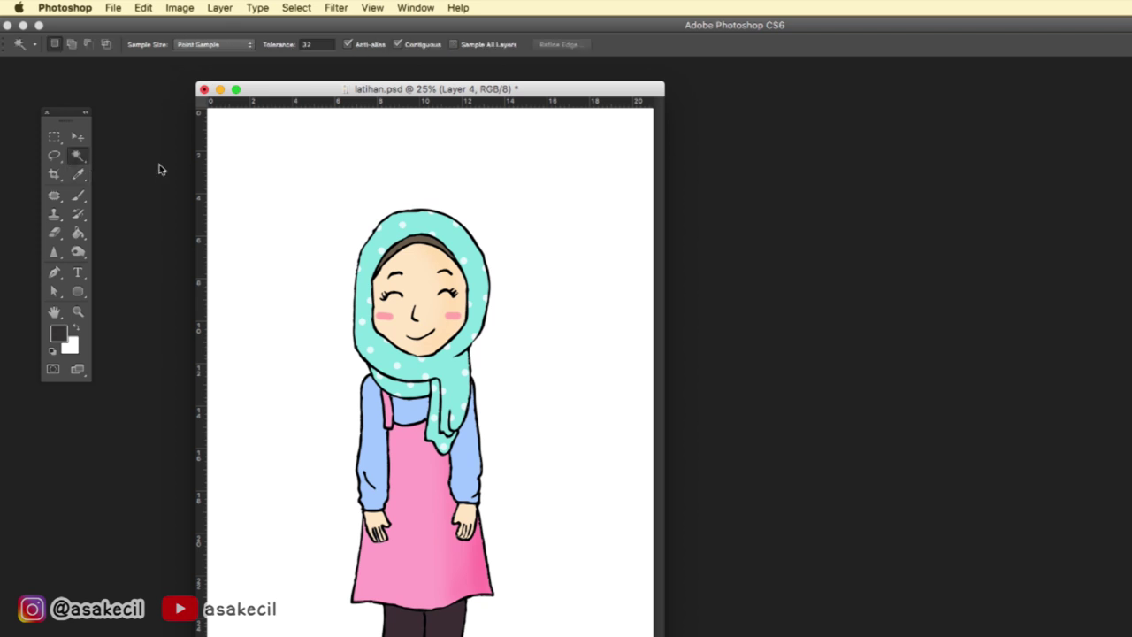
- Select the teal hijab and burn-shade the scarf tail below the chin
click(456, 243)
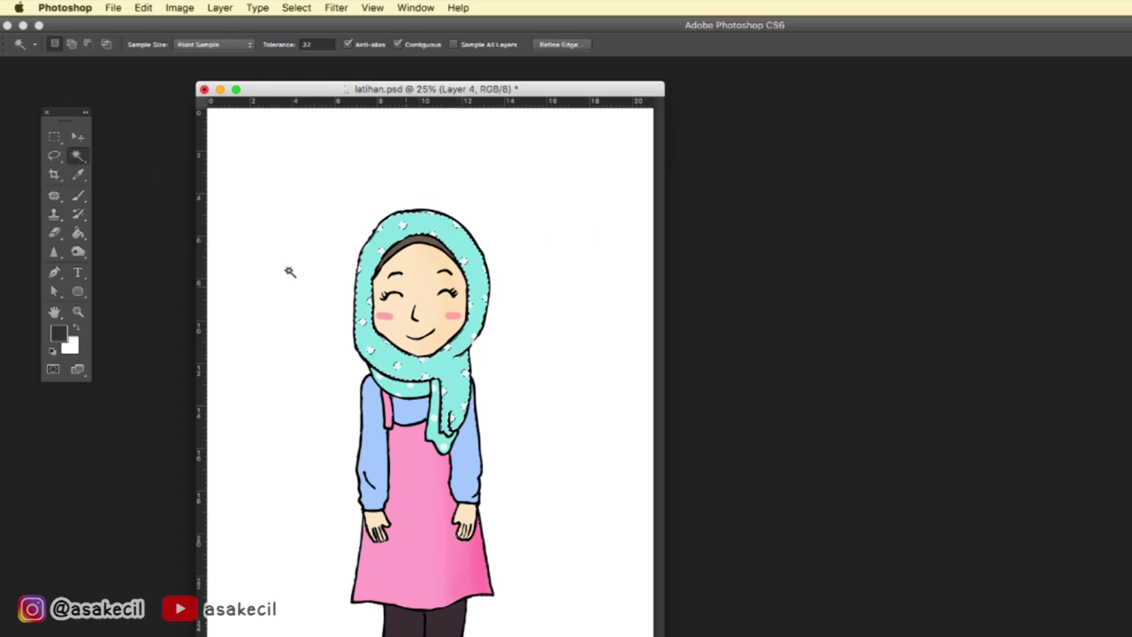
click(78, 253)
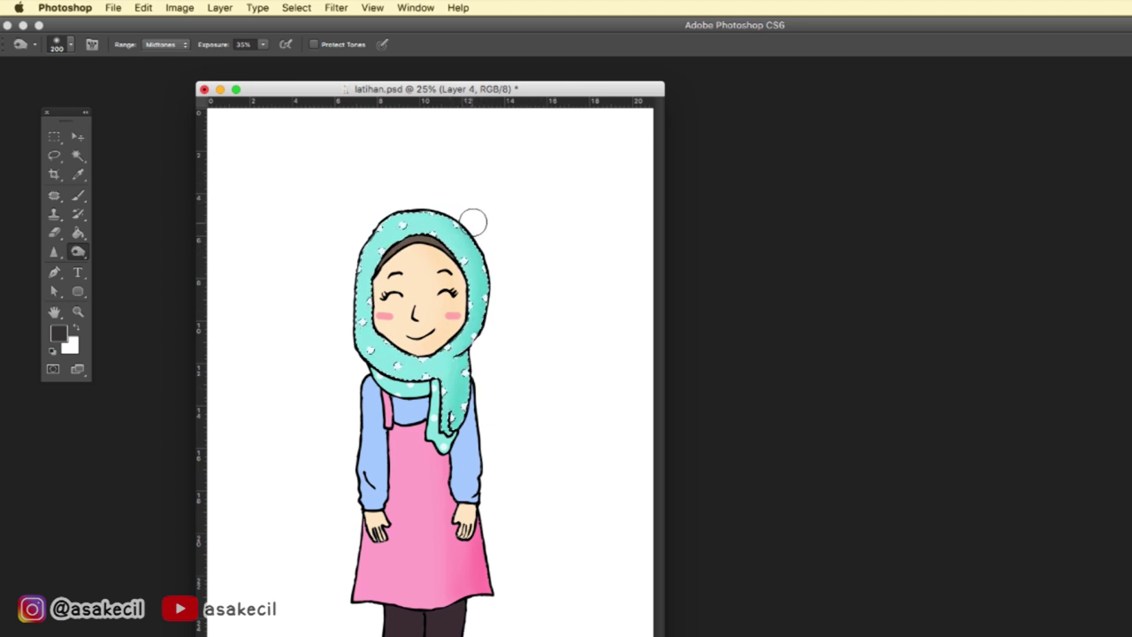
key(w)
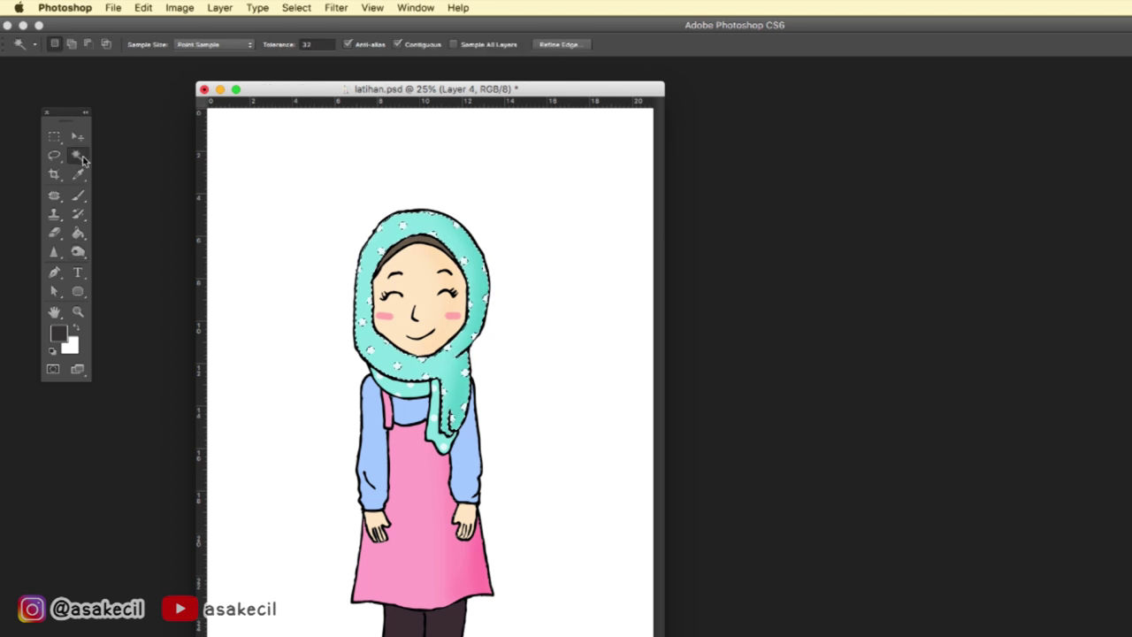
key(ctrl+d)
click(78, 251)
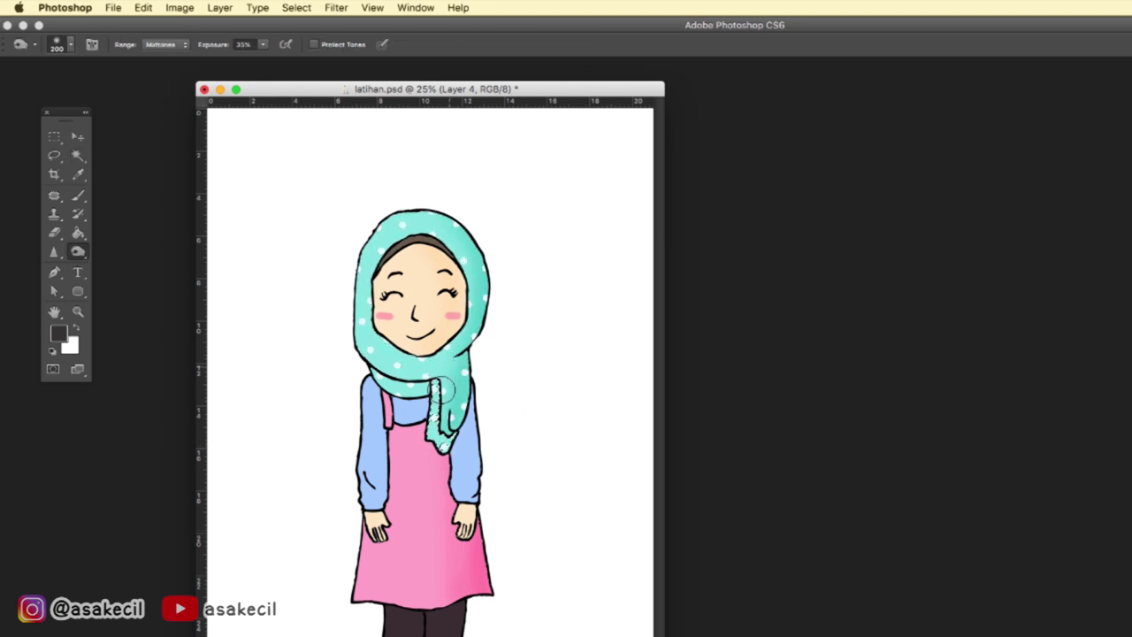
drag(442, 451, 446, 373)
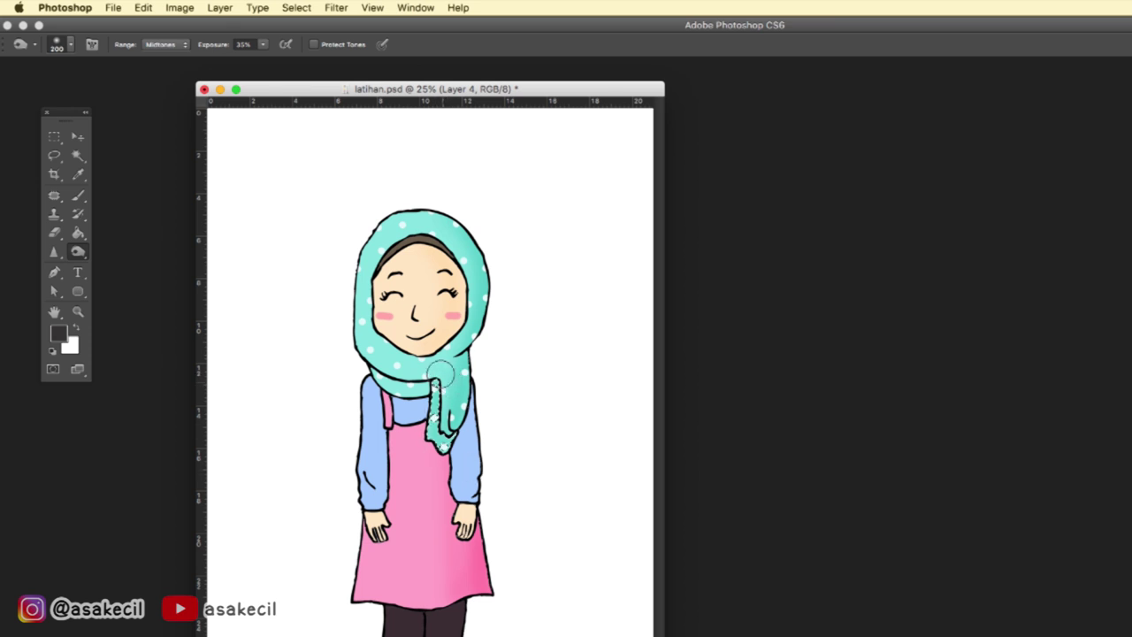
- Burn a horizontal stroke across the scarf just below the chin
click(54, 139)
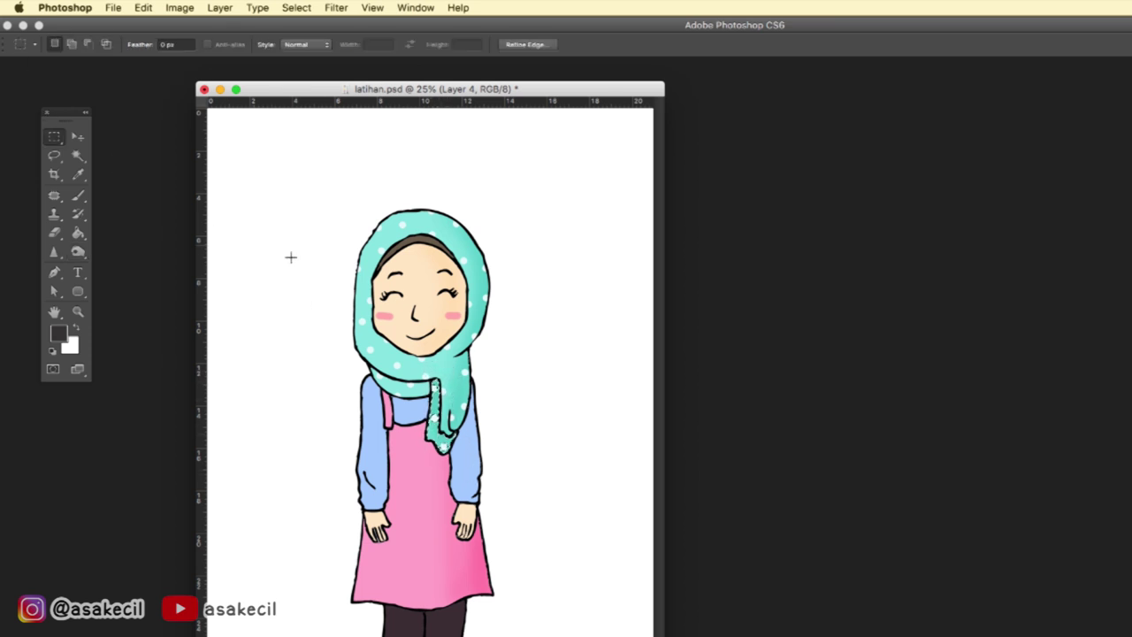
click(78, 156)
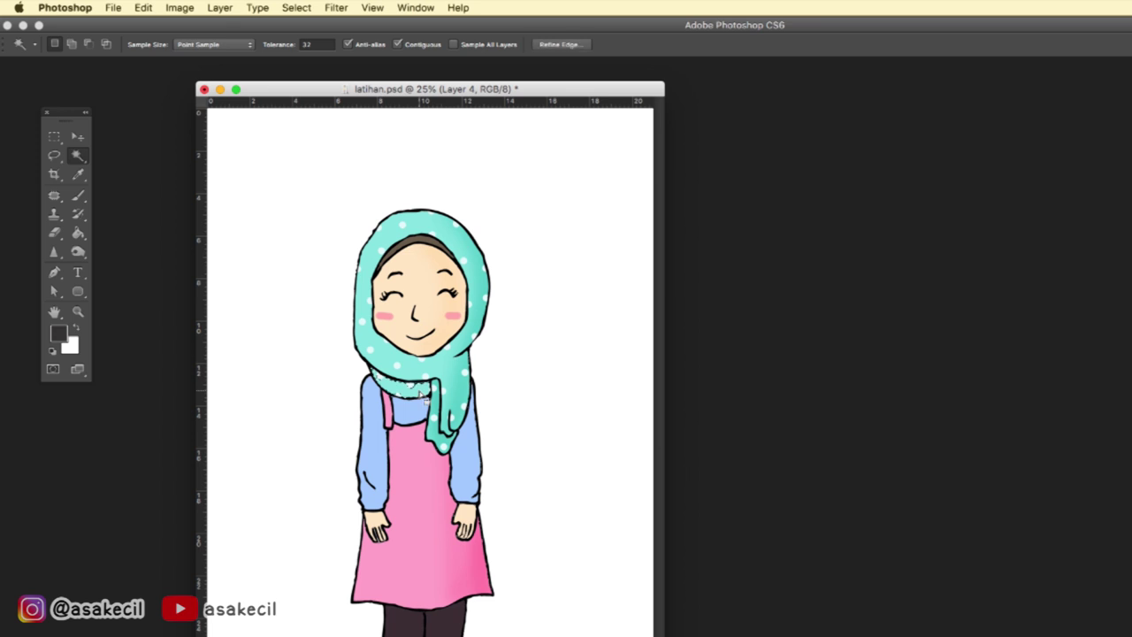
click(78, 252)
mouse_move(458, 374)
mouse_down()
mouse_move(413, 386)
mouse_move(382, 375)
mouse_up()
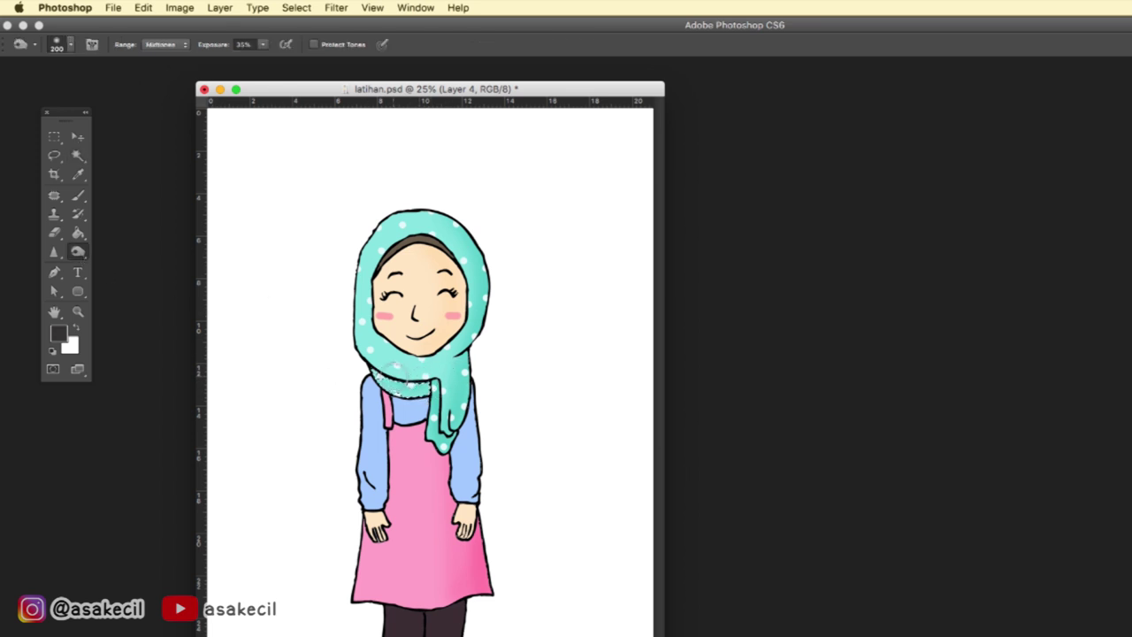
key(m)
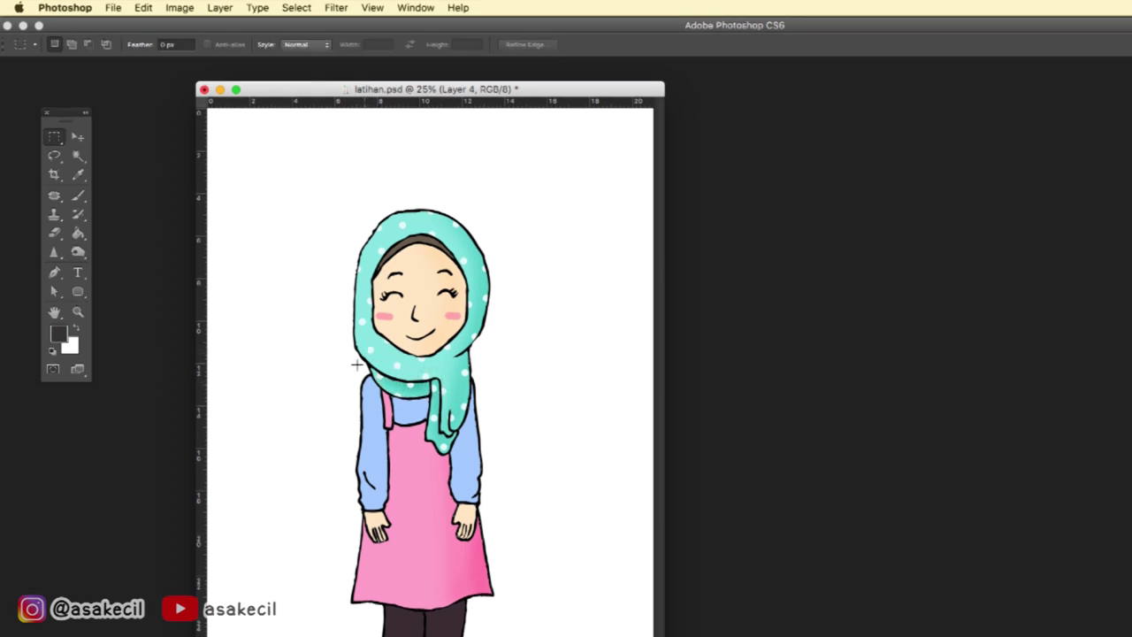
click(78, 156)
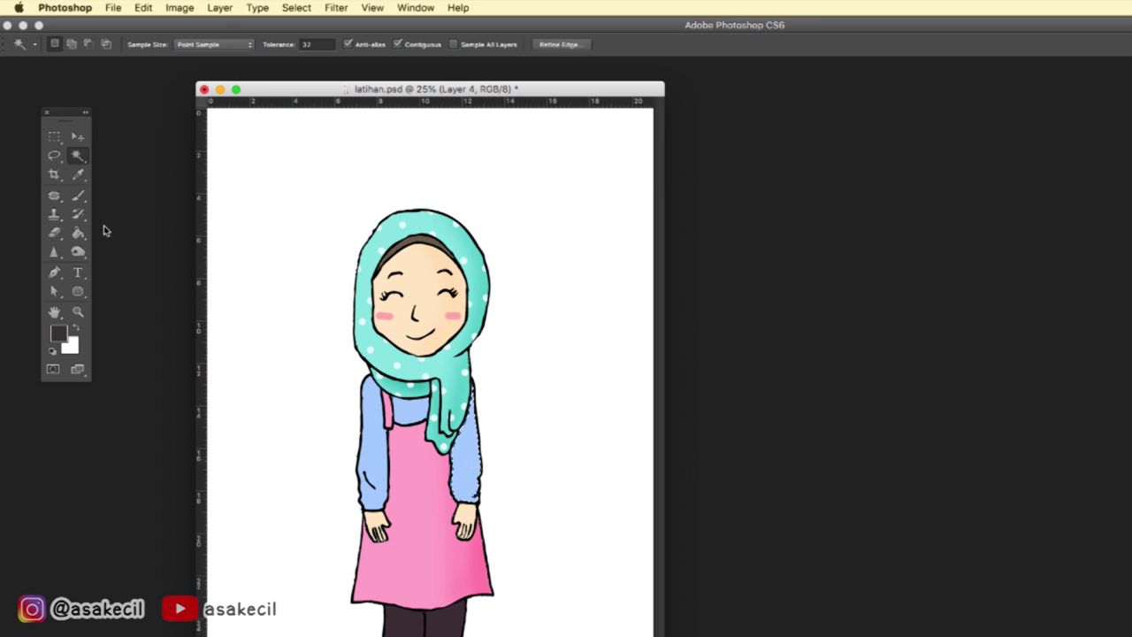
- Burn-shade the right sleeve's edge, then select and shade the blue chest area
click(79, 252)
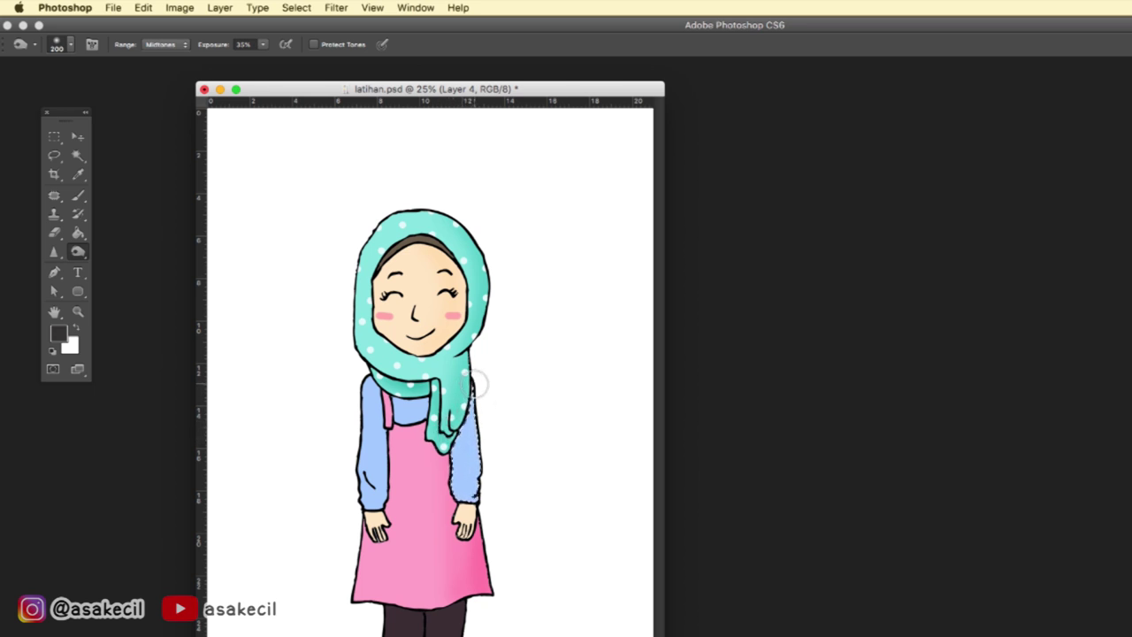
mouse_move(481, 398)
mouse_down()
mouse_move(474, 491)
mouse_move(484, 397)
mouse_up()
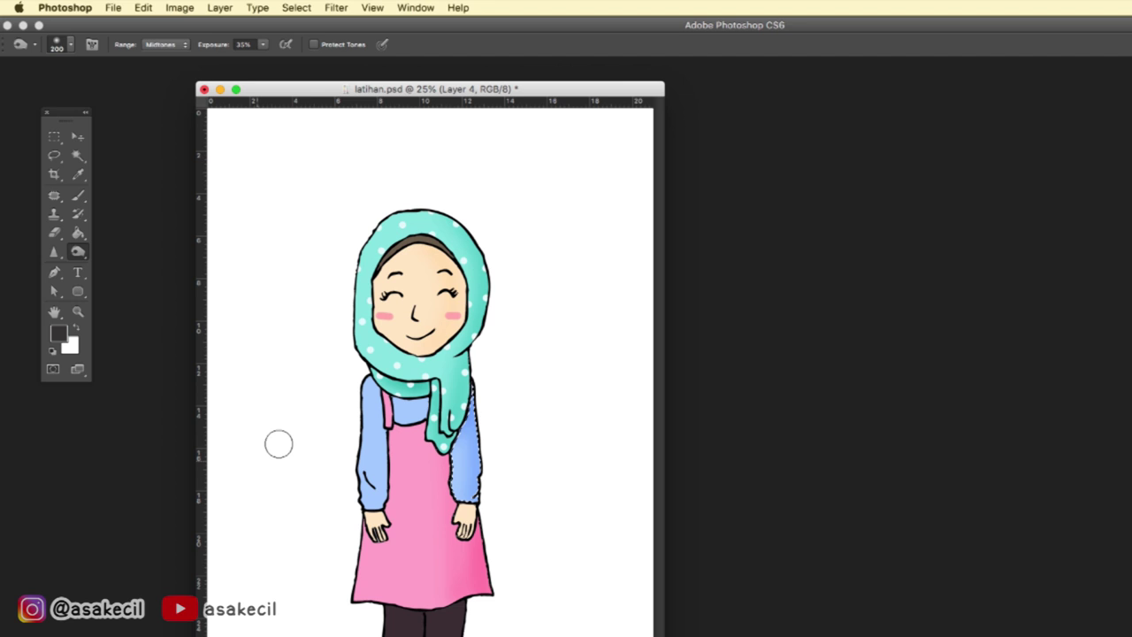
click(78, 156)
click(419, 416)
click(78, 252)
mouse_move(372, 387)
mouse_down()
mouse_move(443, 393)
mouse_move(389, 398)
mouse_up()
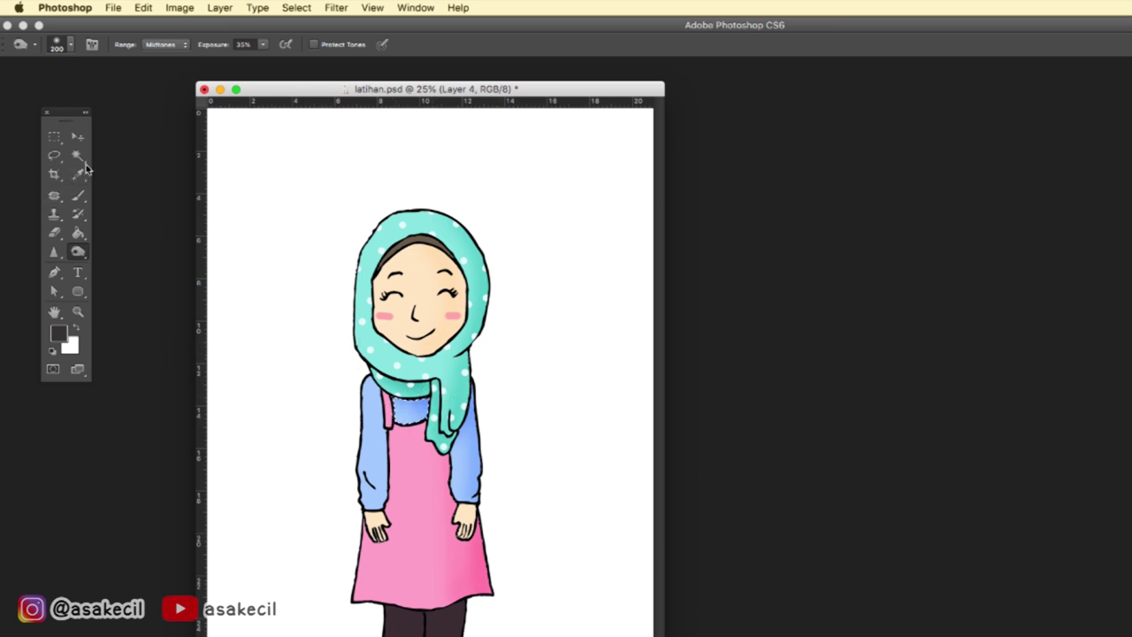
- Select the left sleeve, then select the girl's dark legs
click(77, 155)
click(373, 443)
click(77, 251)
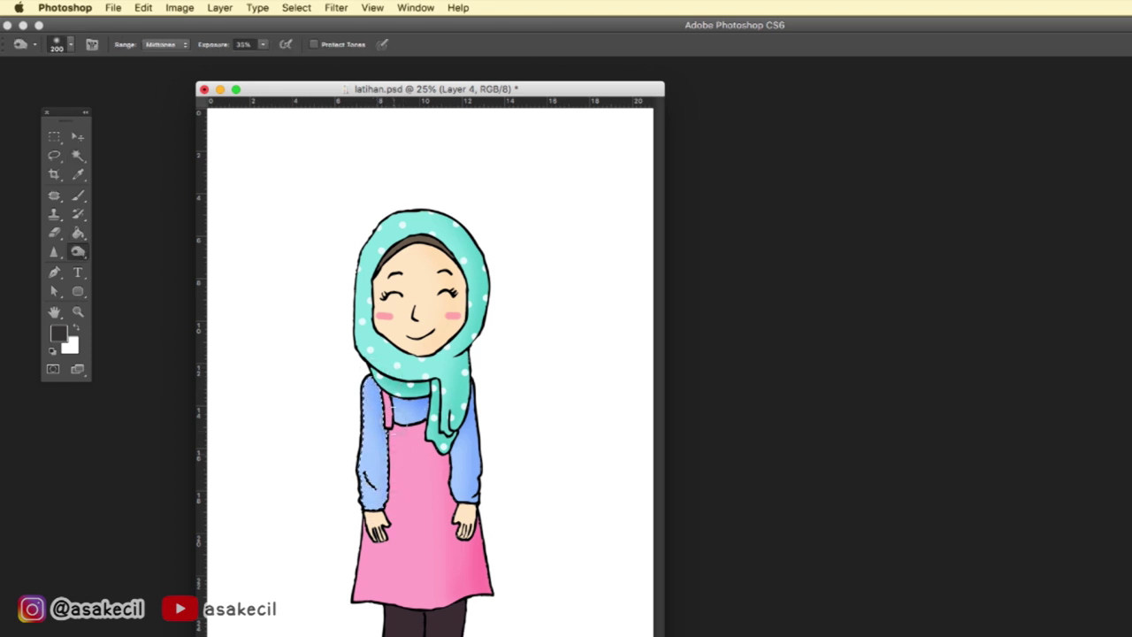
click(77, 155)
click(440, 623)
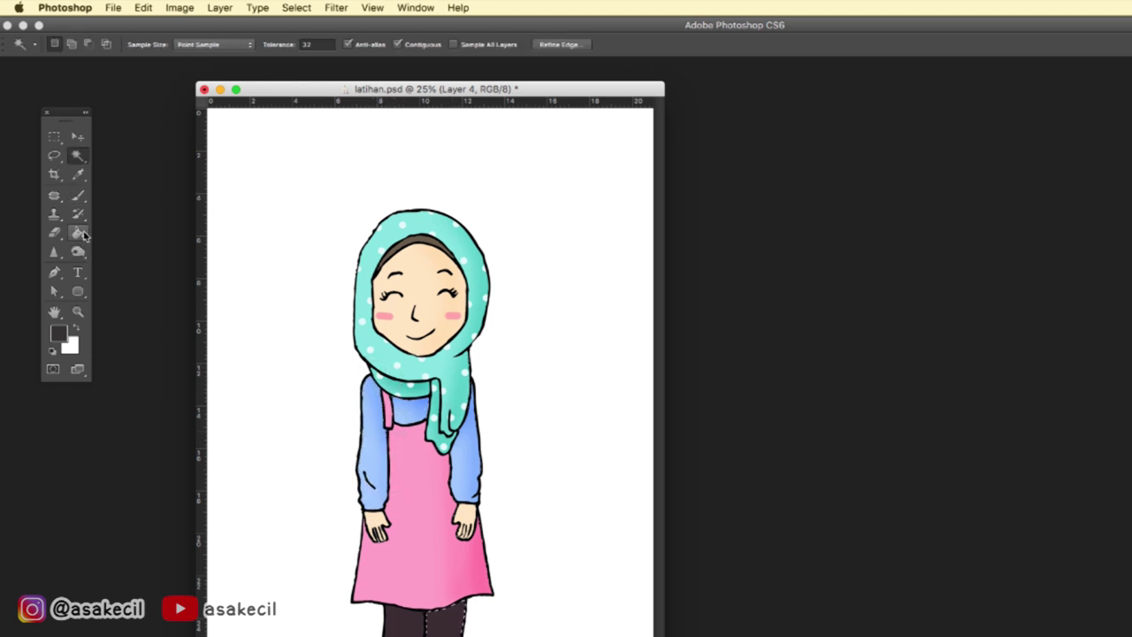
- Switch back and forth between the Magic Wand, Brush and Burn tools
click(77, 252)
click(77, 155)
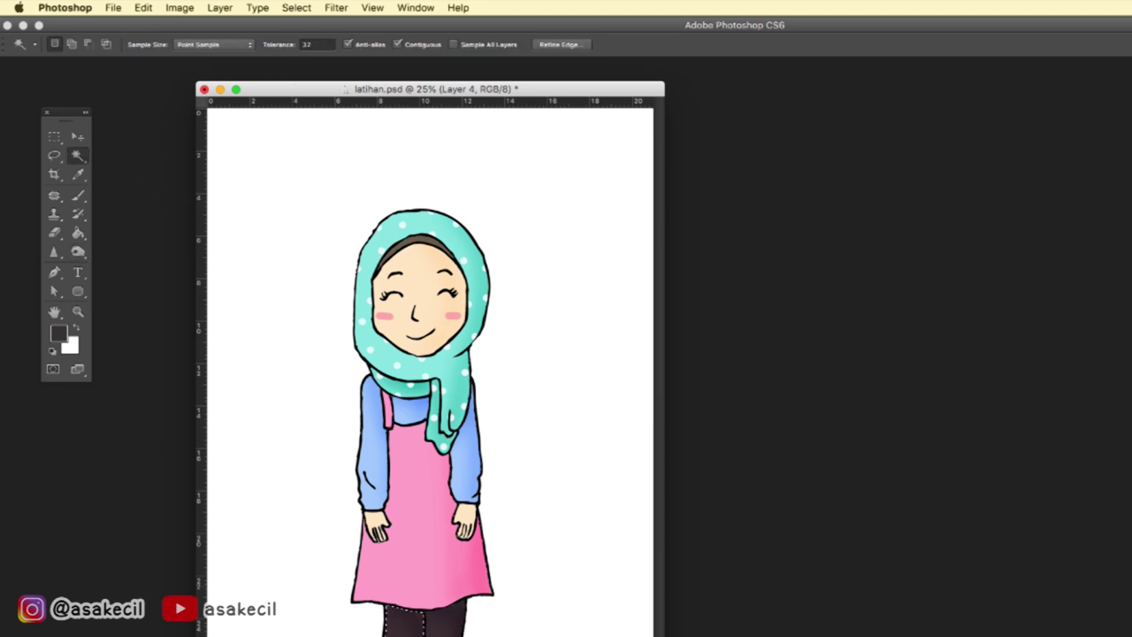
click(77, 251)
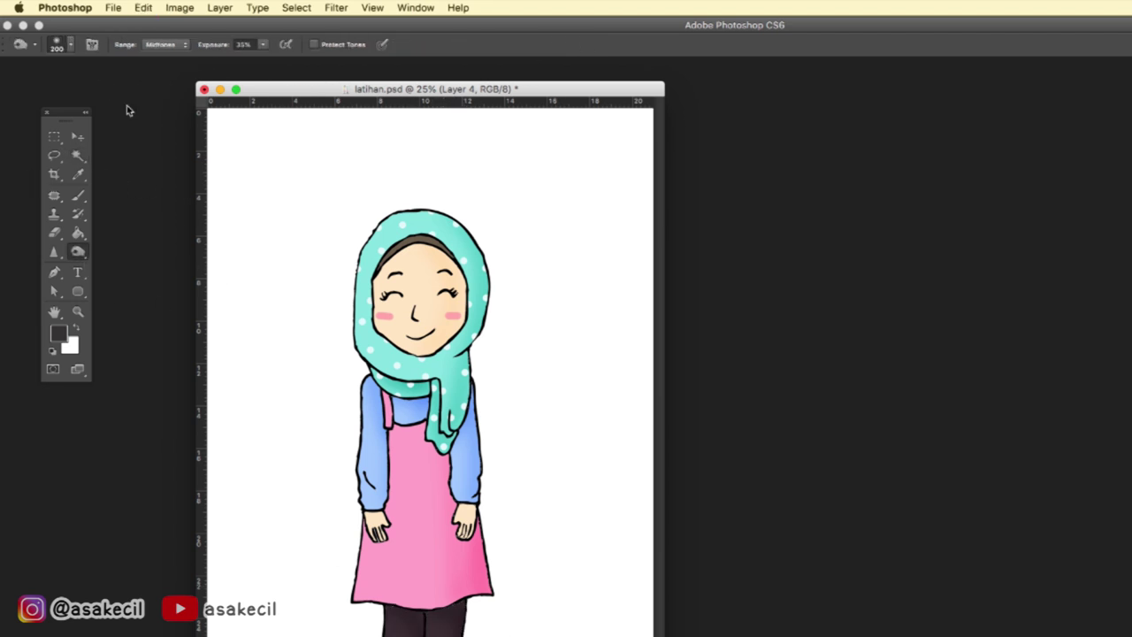
key(w)
click(78, 196)
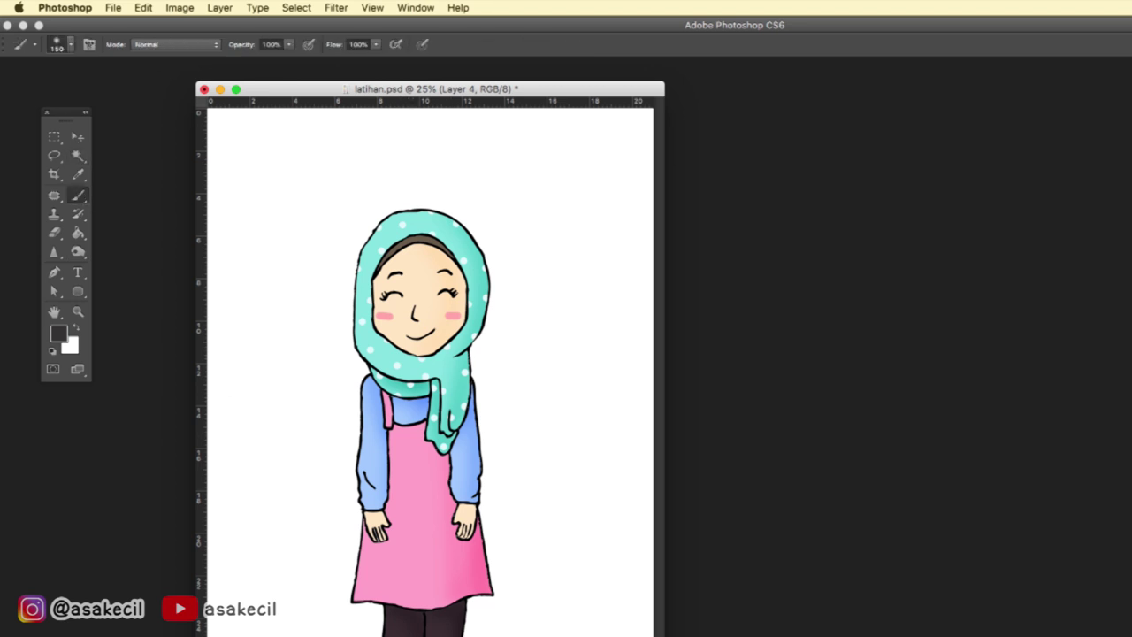
click(77, 251)
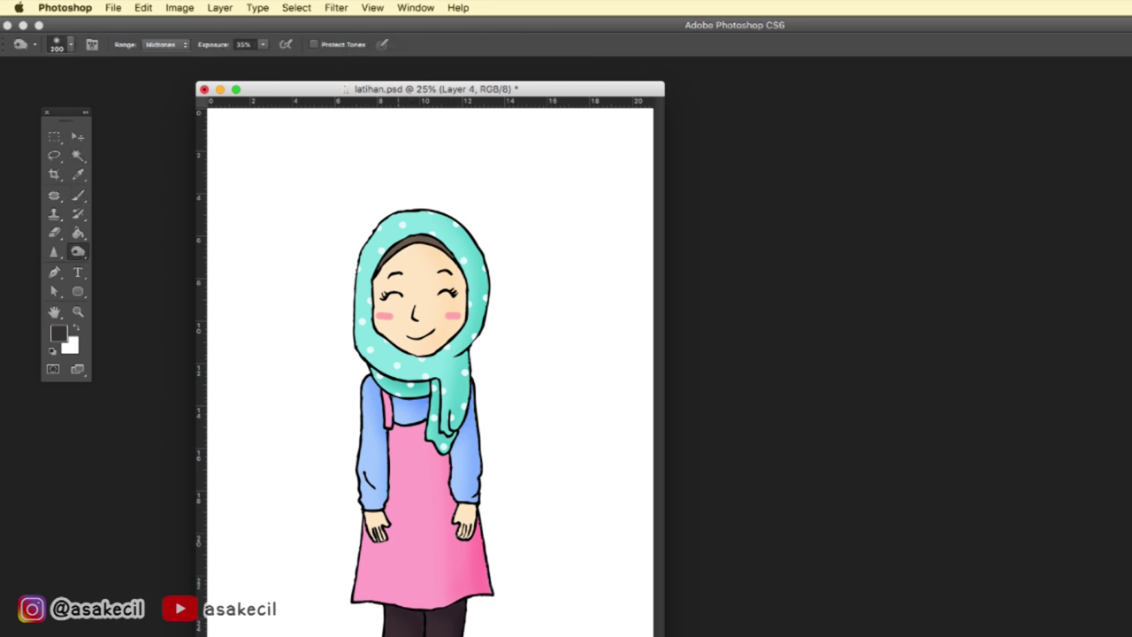
click(54, 136)
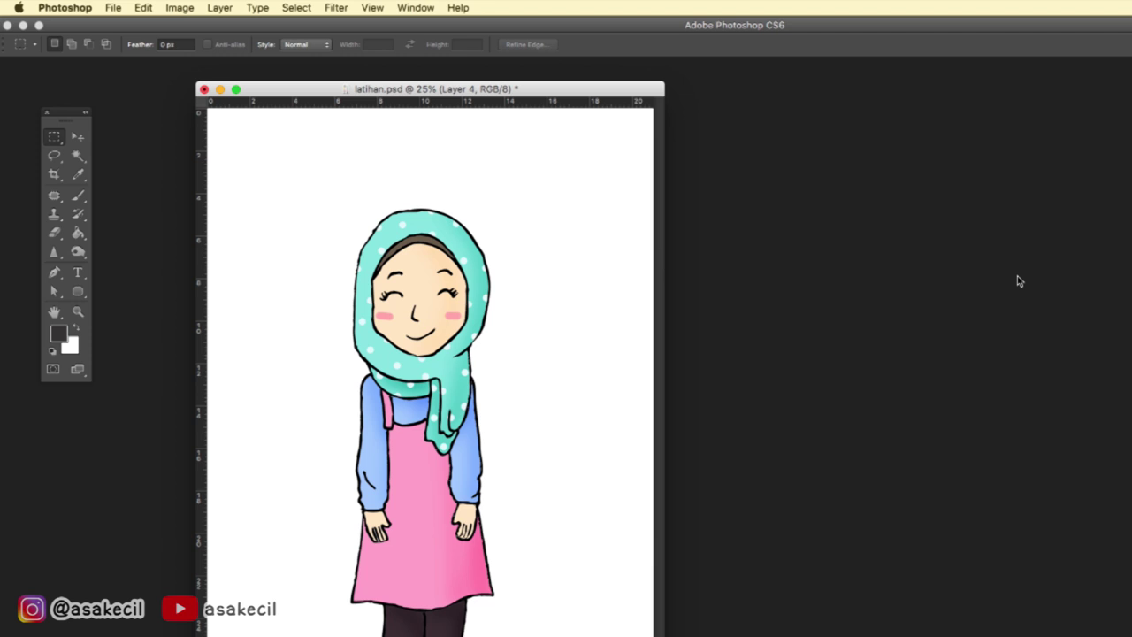
- Select the face skin, burn-shade its edges, and begin saving under a new name
click(77, 158)
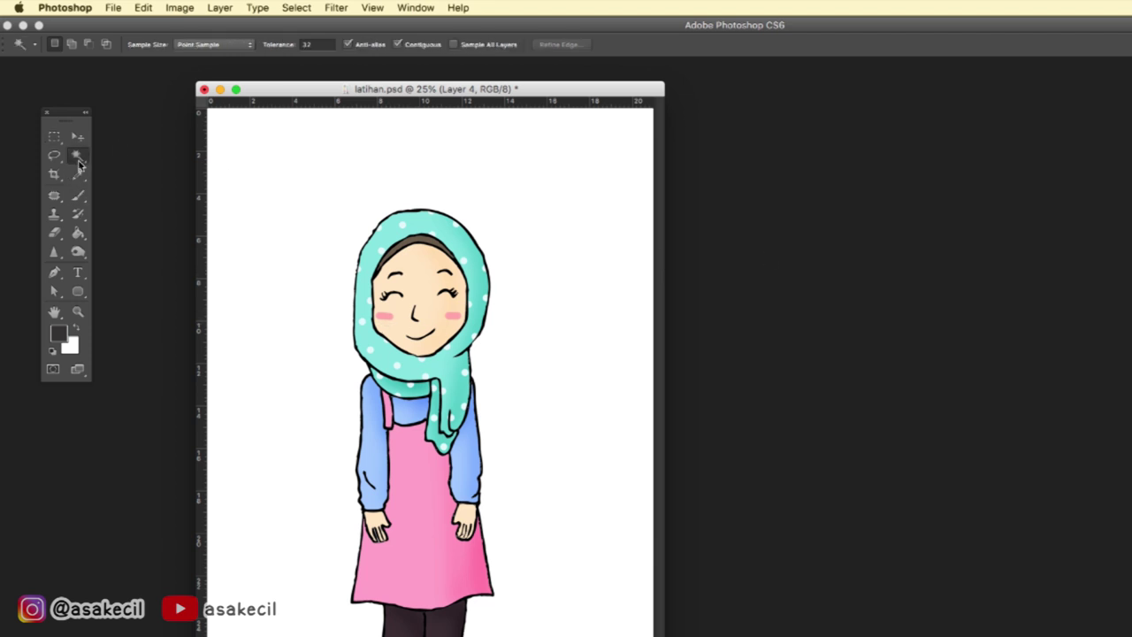
click(428, 277)
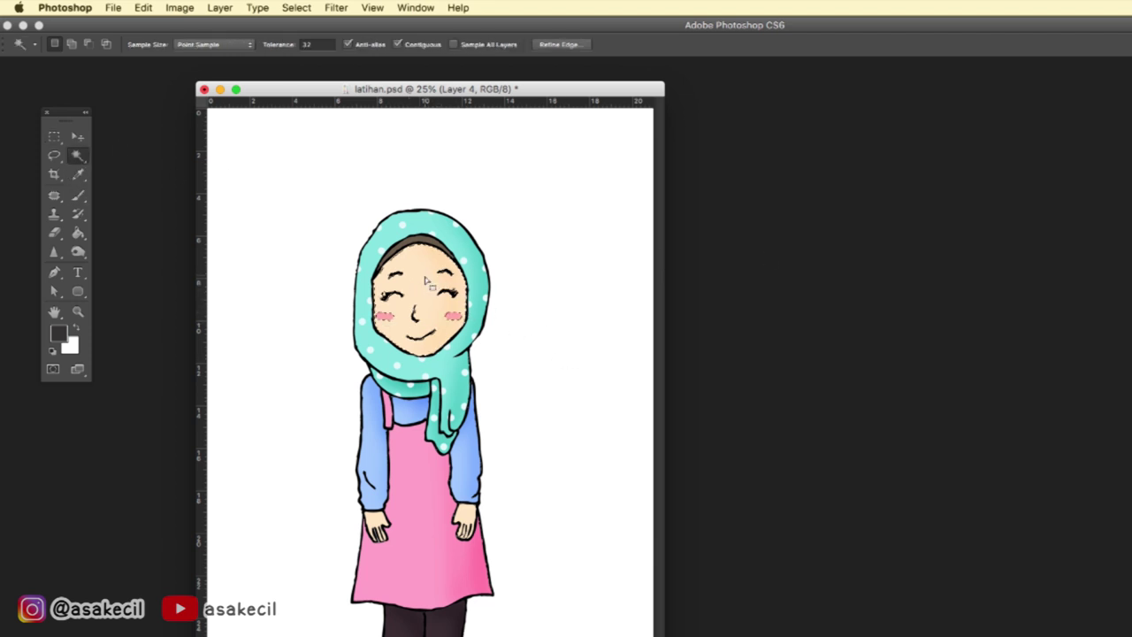
click(77, 252)
drag(493, 245, 443, 265)
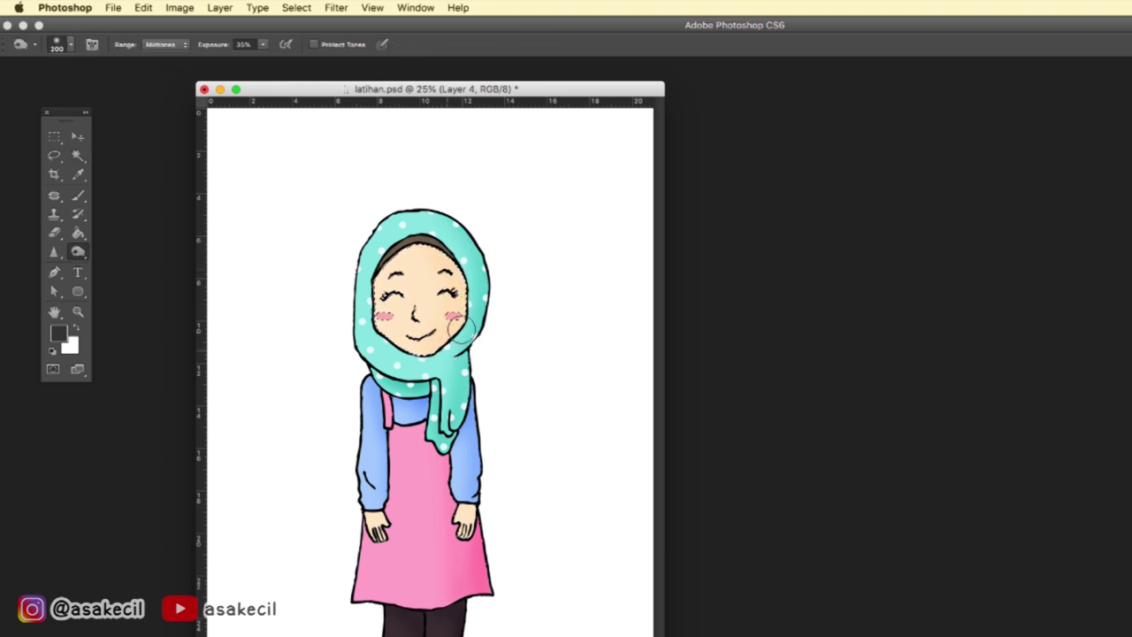
click(55, 137)
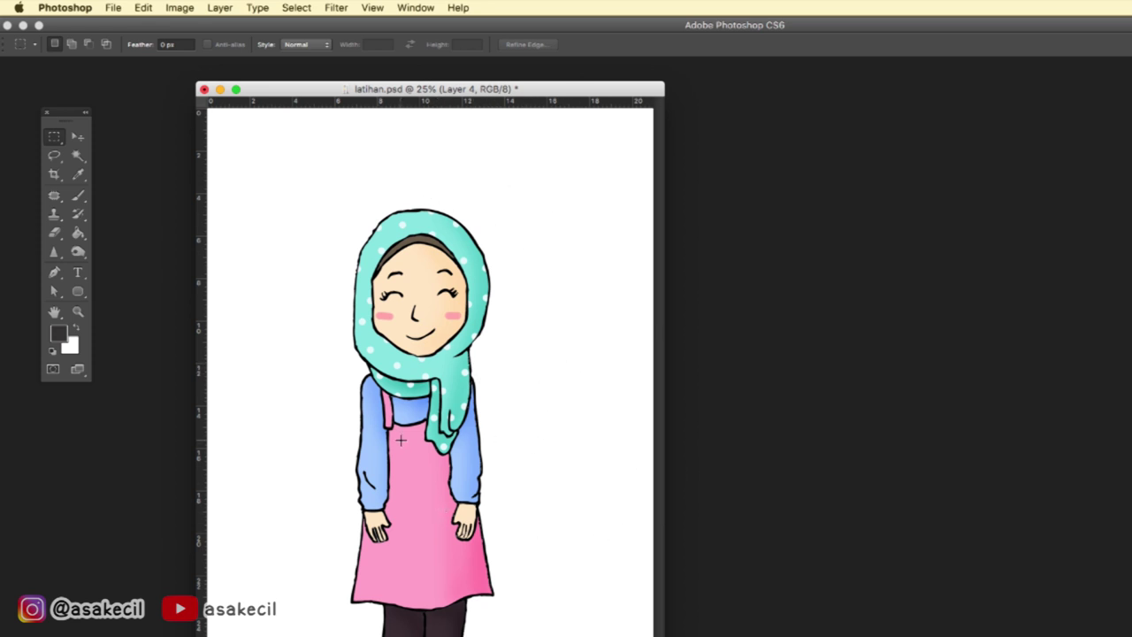
key(super+shift+s)
- Save the drawing as latihan 22.psd, accepting Maximize Compatibility
text(latihan 22)
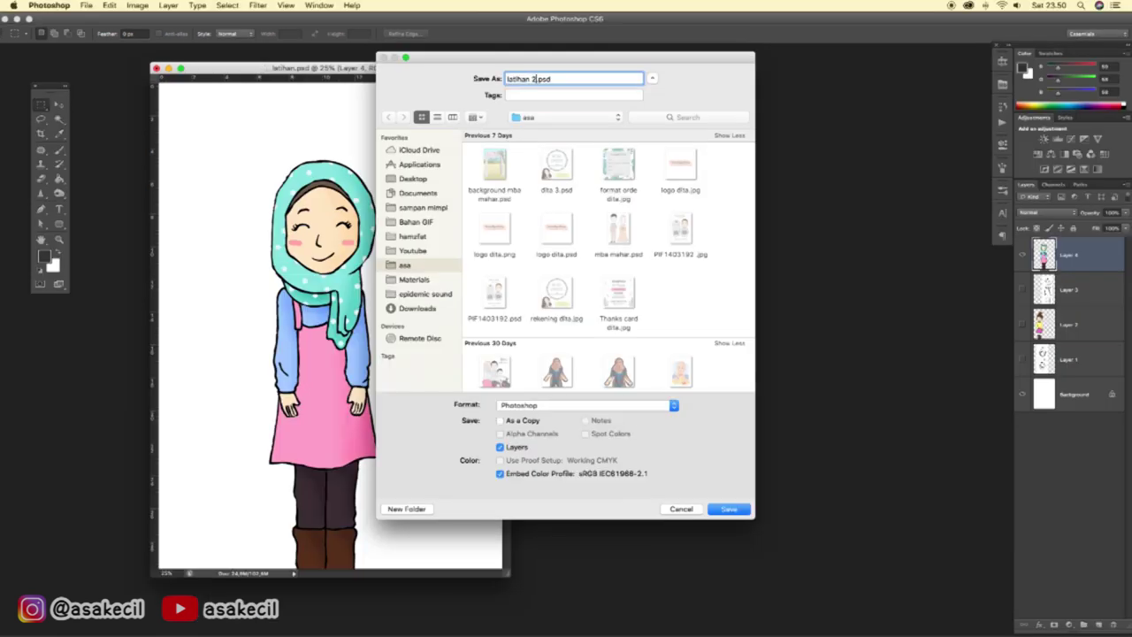
click(728, 509)
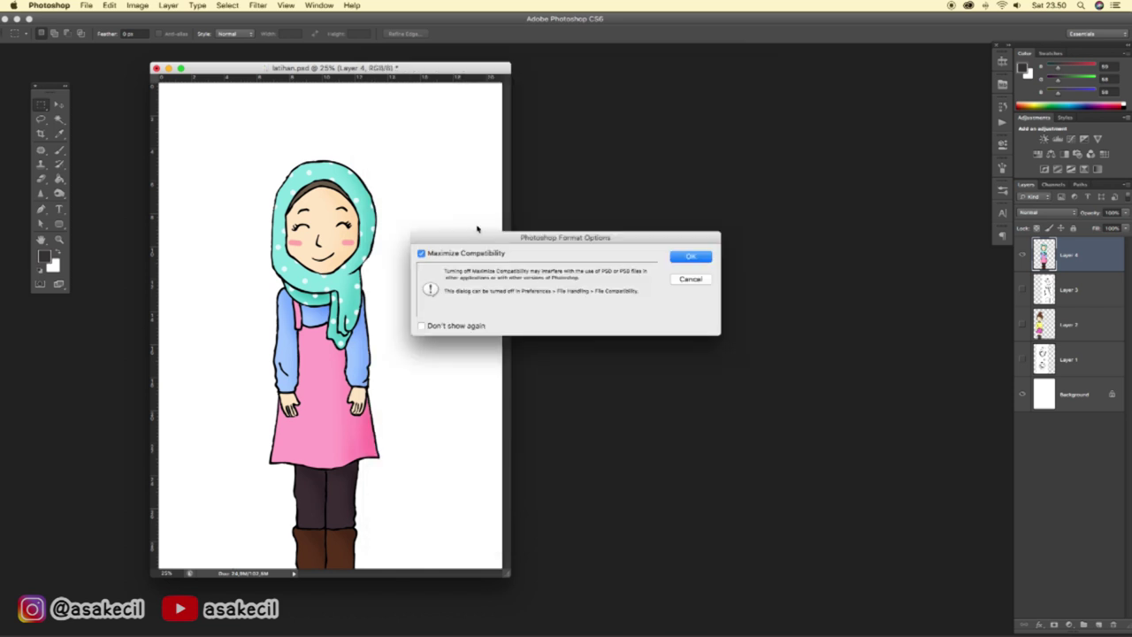
click(694, 256)
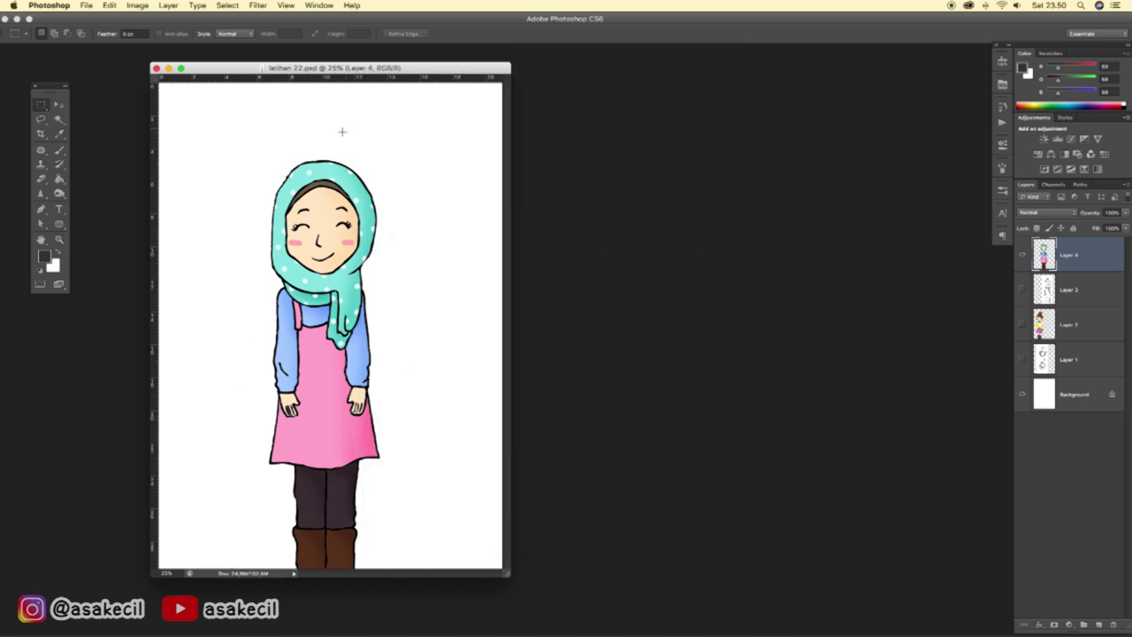
mouse_move(566, 633)
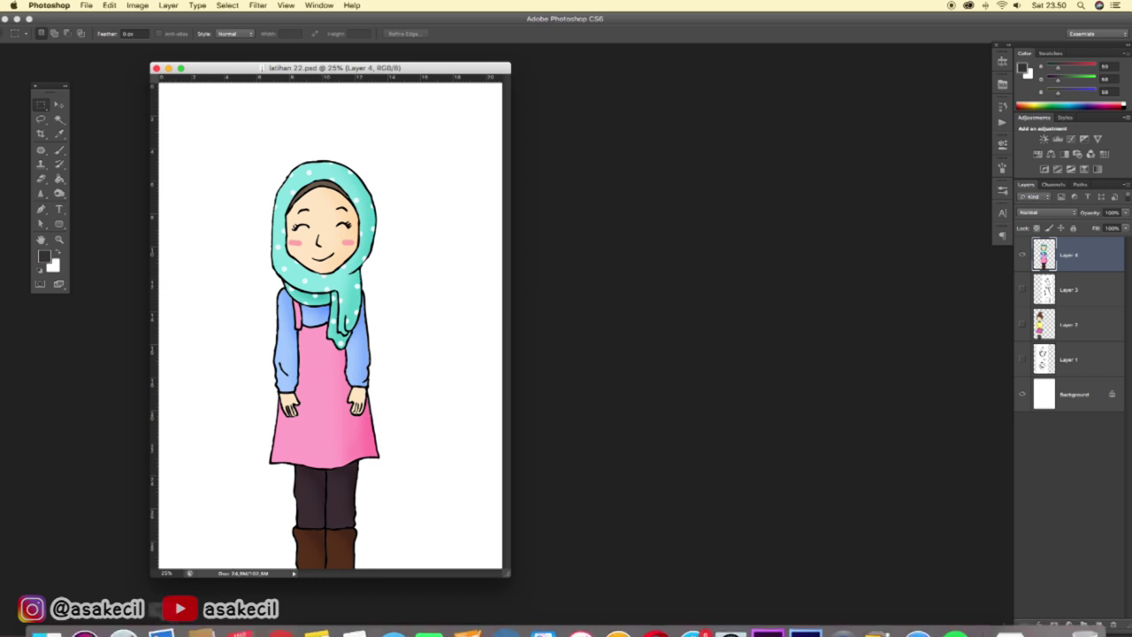
- Hide the shaded girl and move the remaining copy toward the page centre
click(45, 611)
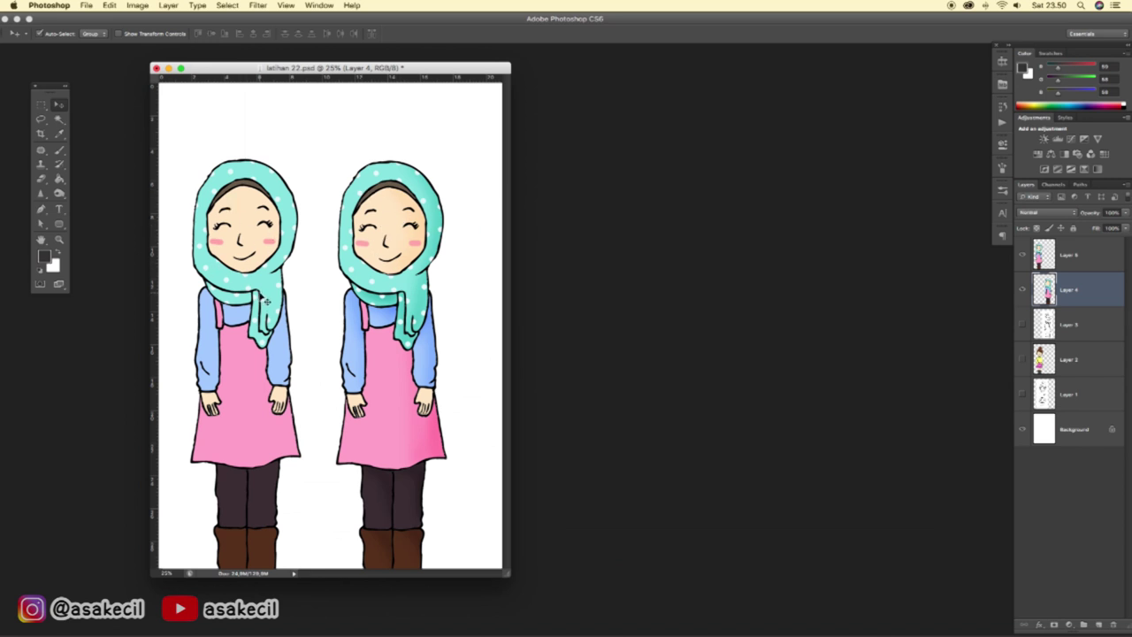
drag(272, 426, 289, 429)
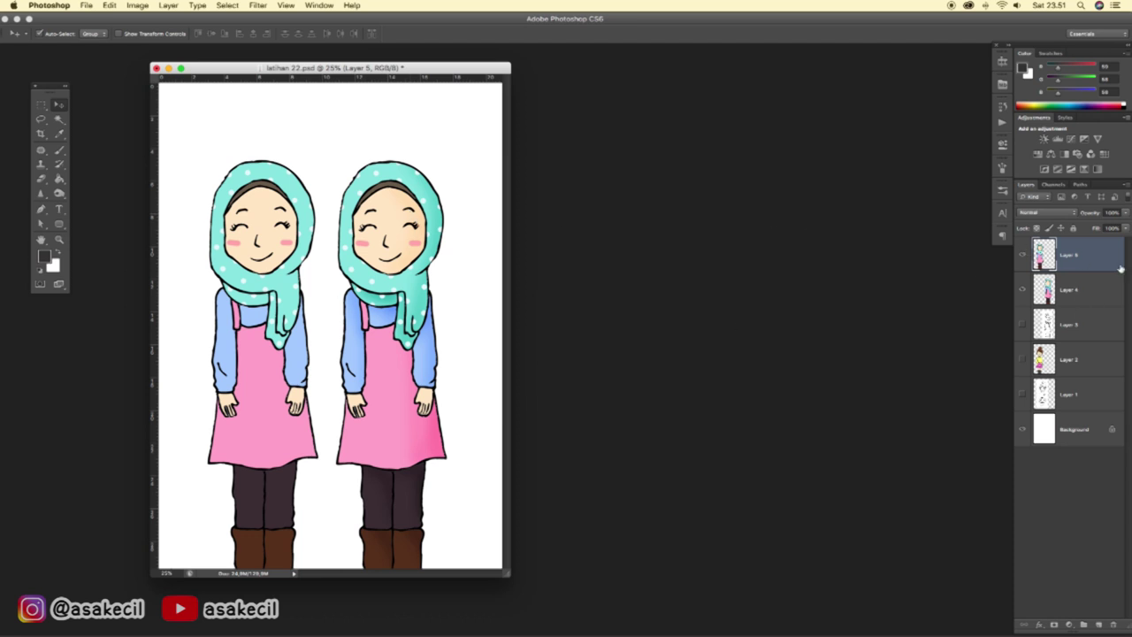
click(390, 239)
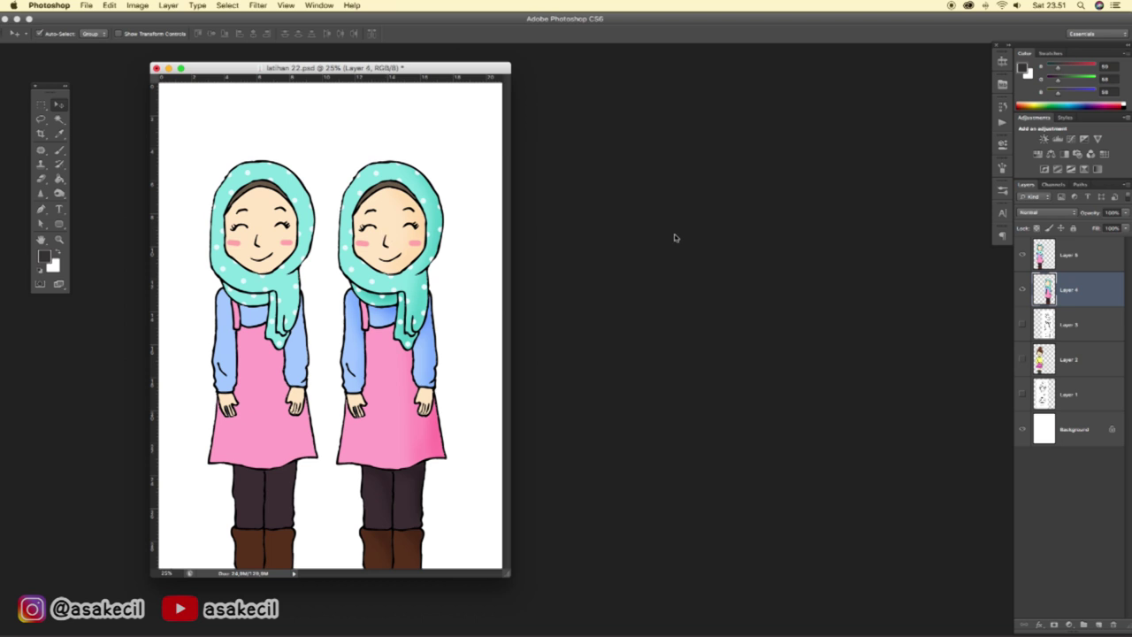
click(1023, 289)
drag(298, 227, 381, 228)
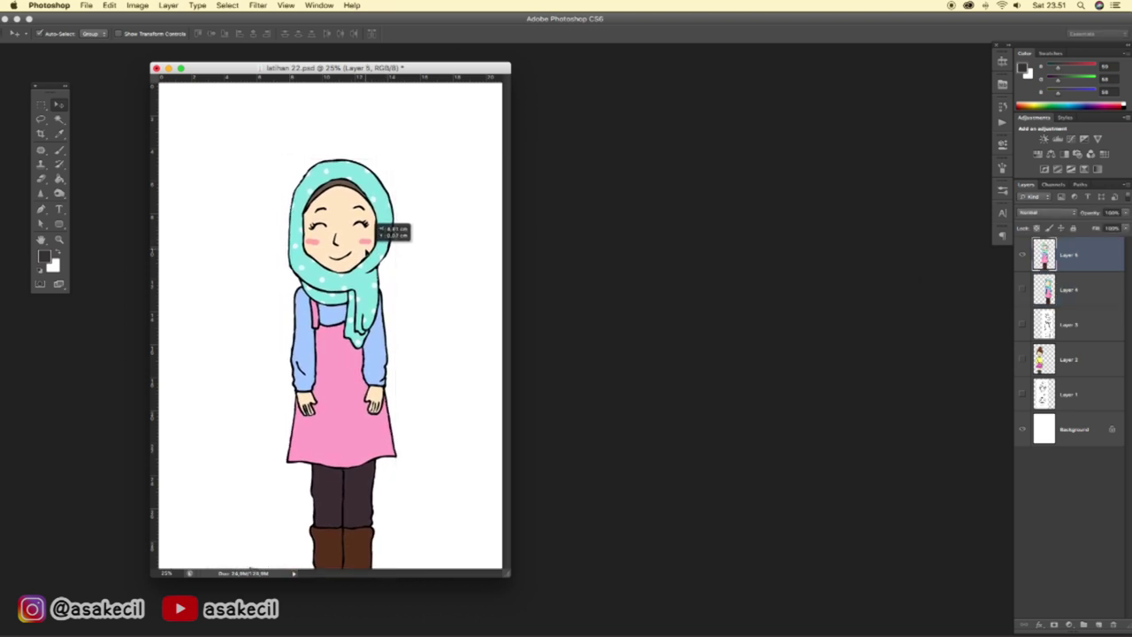
- Select the face skin and set a slightly darker skin tone sampled from it as foreground colour
click(60, 118)
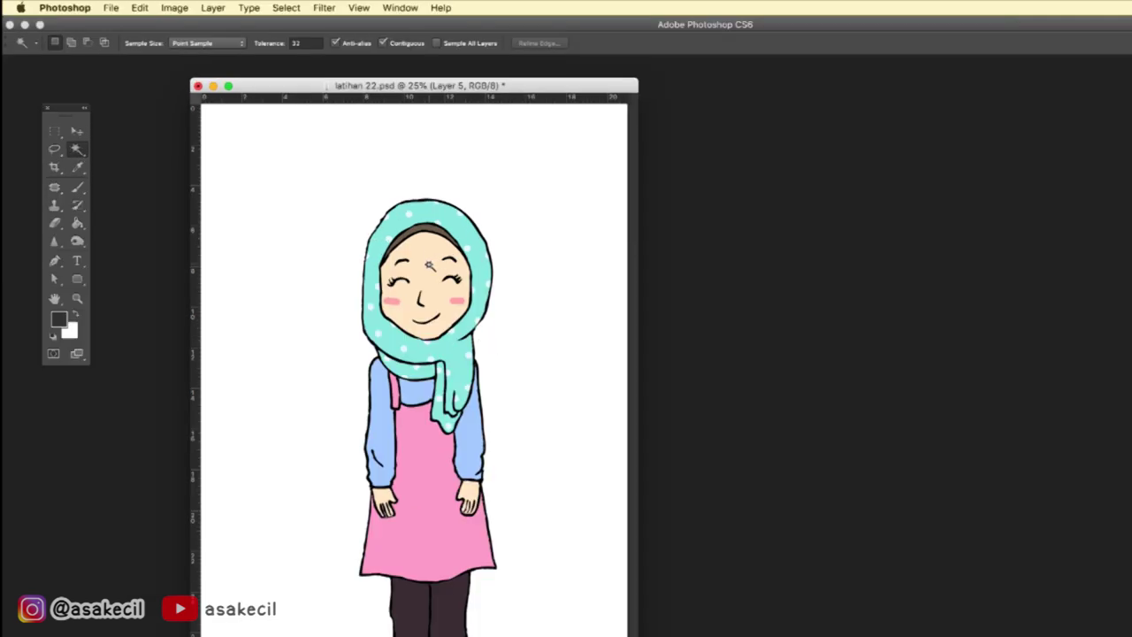
click(428, 271)
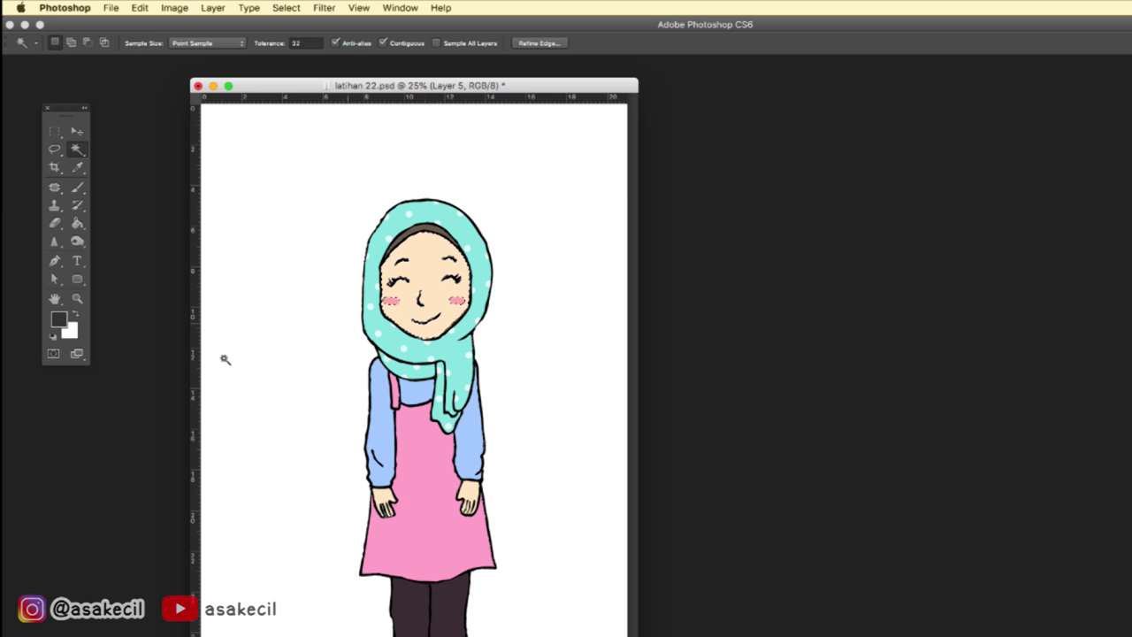
click(59, 320)
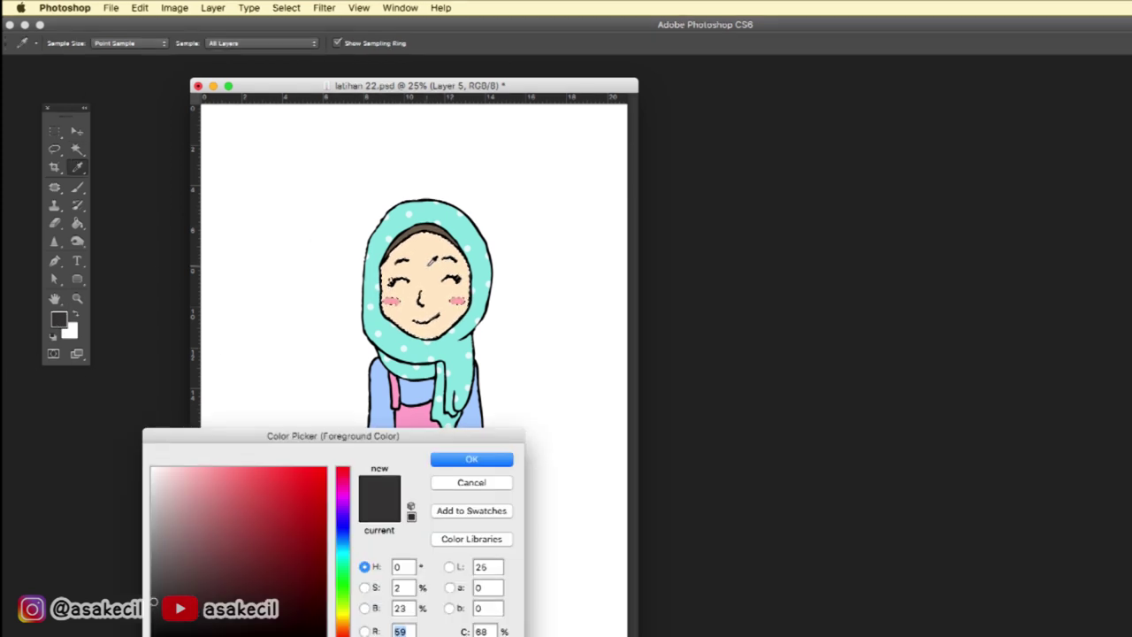
click(430, 261)
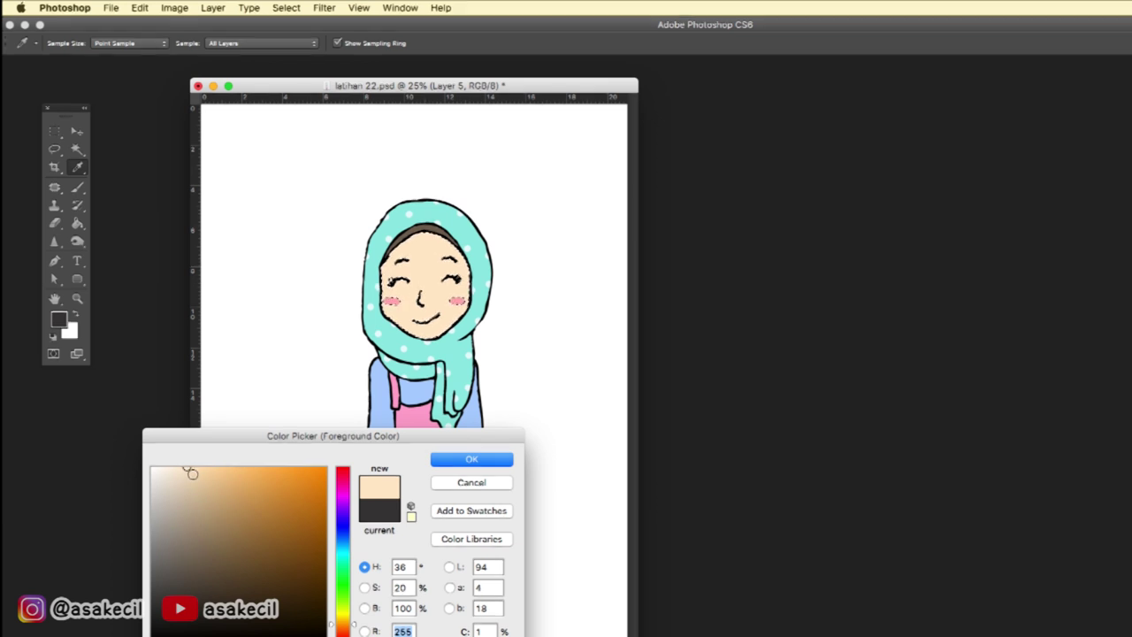
click(194, 480)
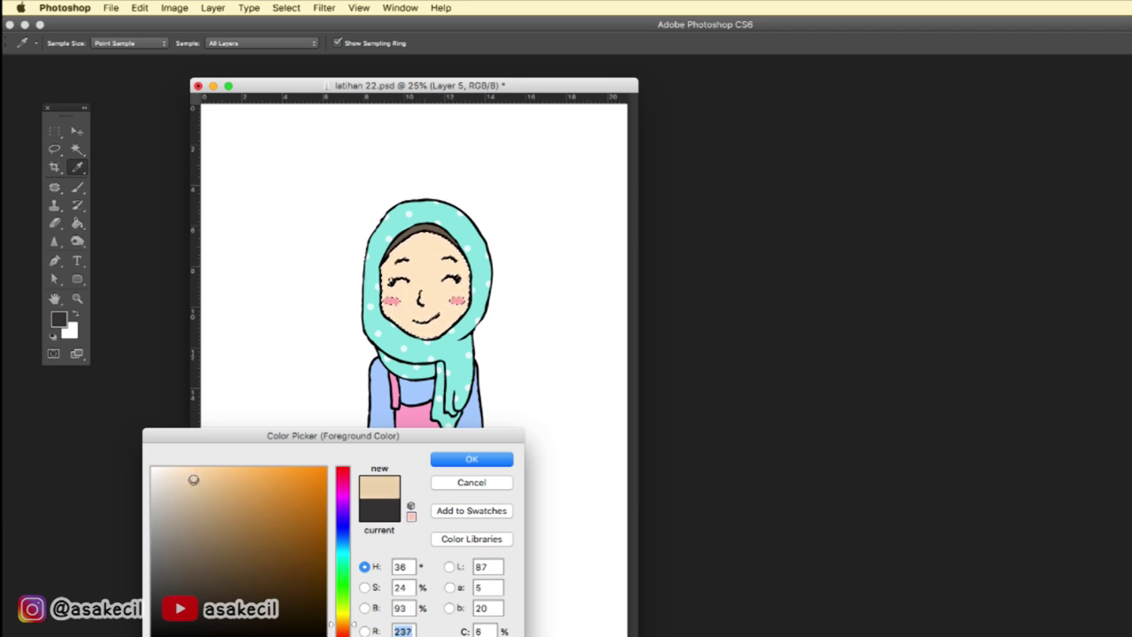
click(505, 467)
key(w)
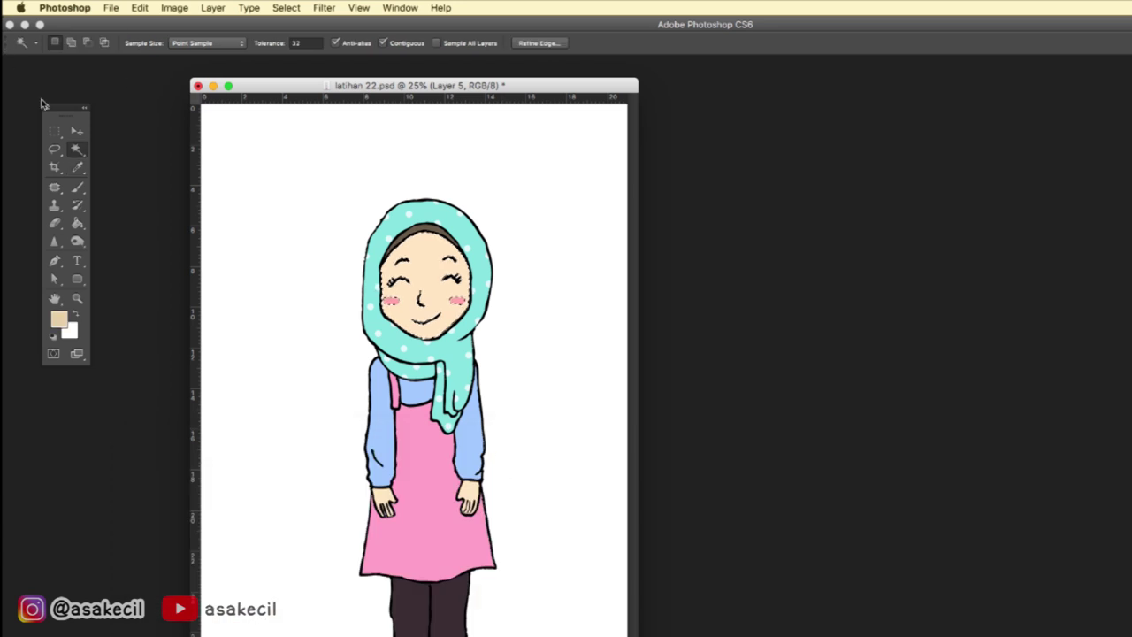
- Brush the darker skin tone along the face's right edge, then clear the selection
click(80, 191)
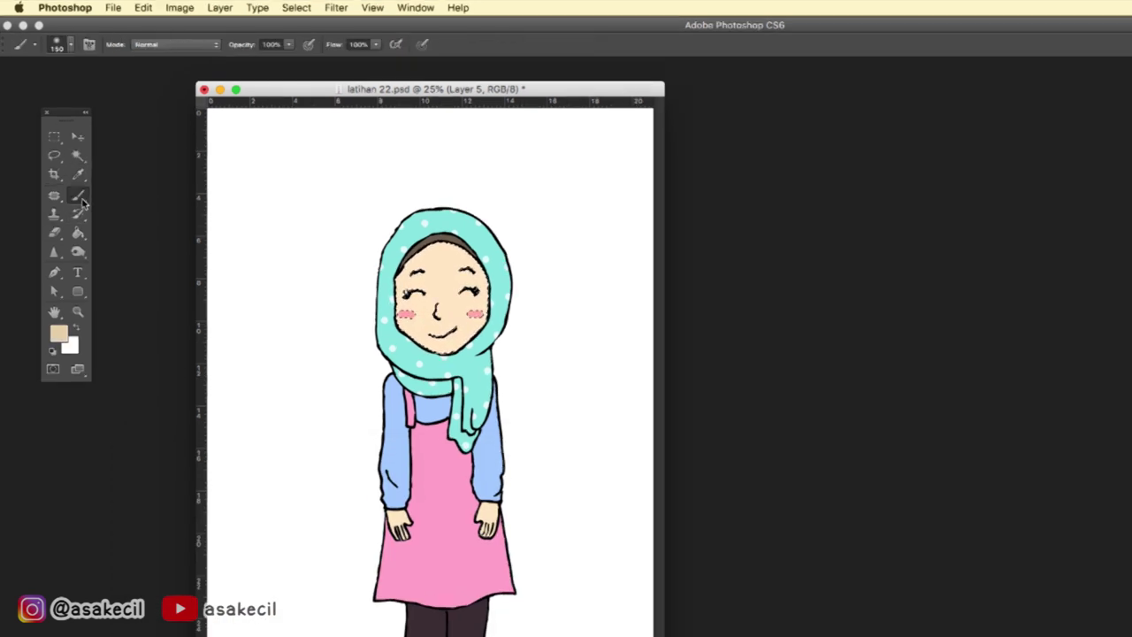
click(134, 191)
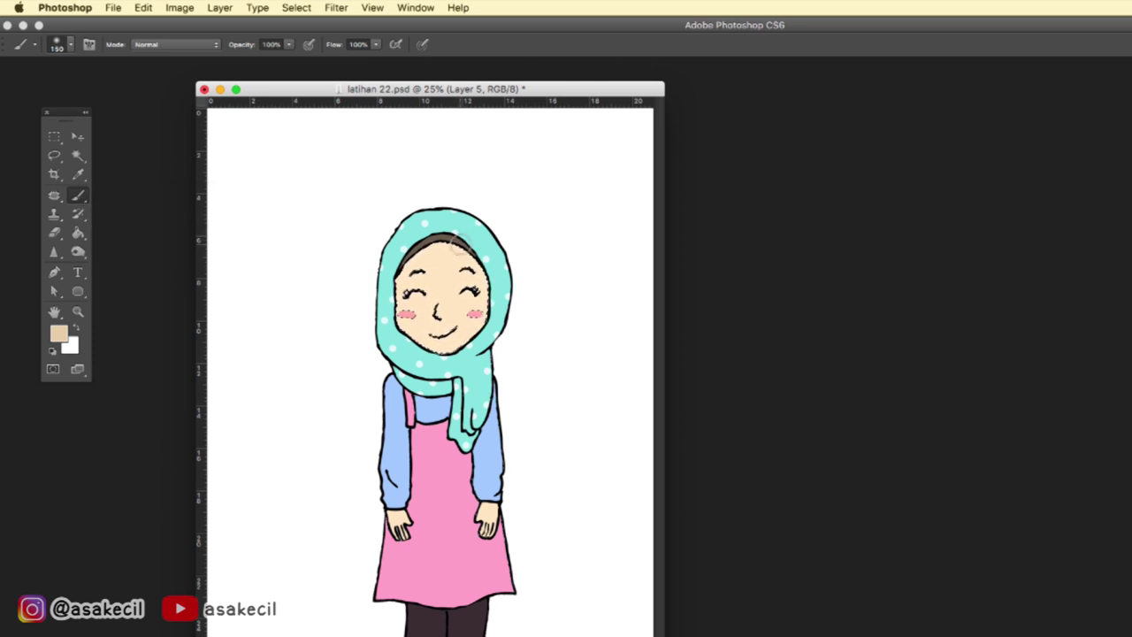
drag(468, 247, 494, 329)
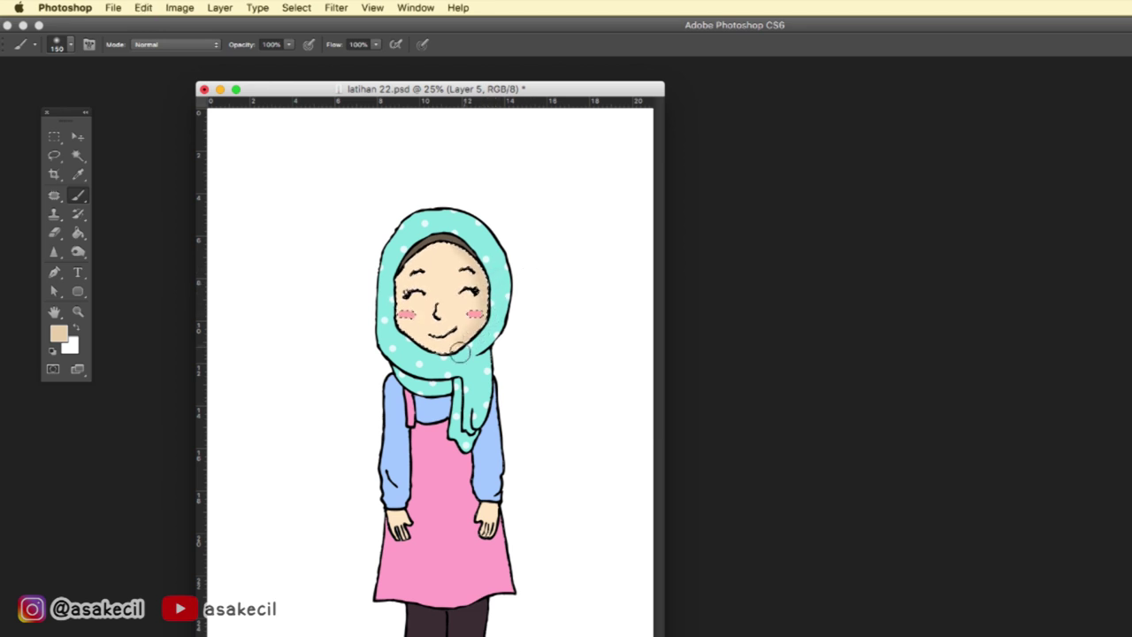
click(55, 136)
click(327, 161)
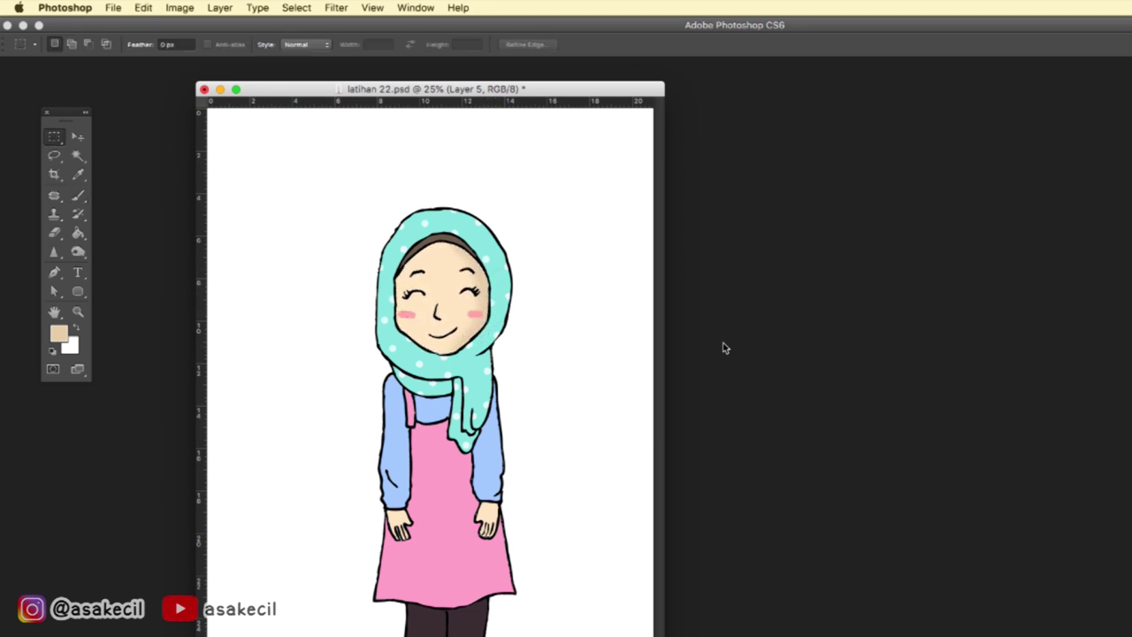
- Select the hijab and paint sampled teal down its right edge toward the neck
click(78, 156)
click(478, 246)
click(60, 334)
click(493, 239)
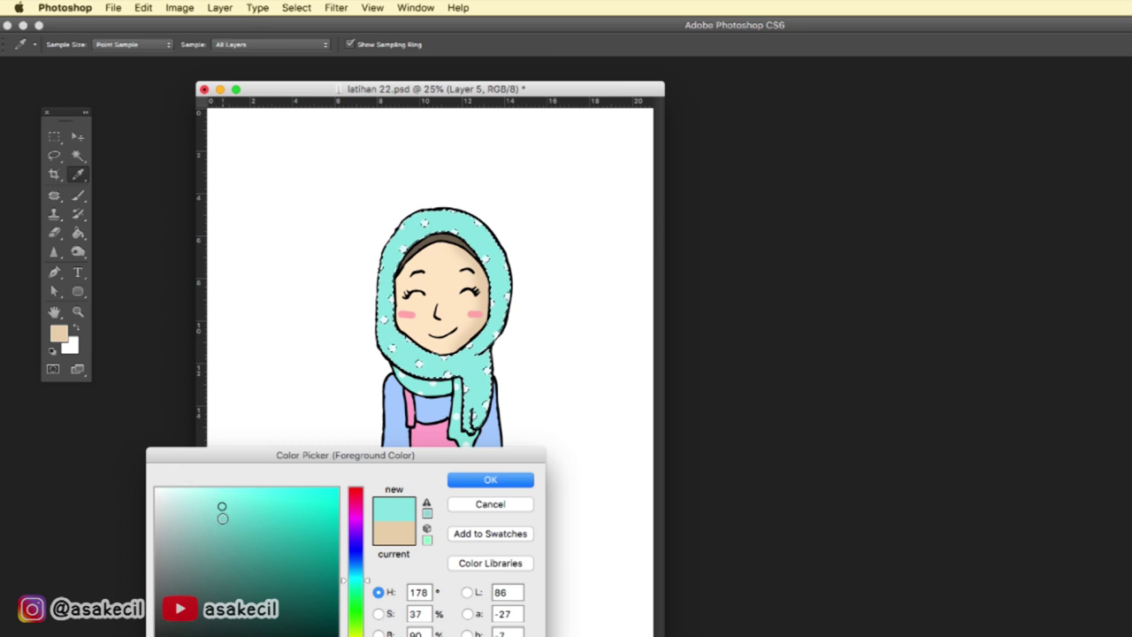
click(485, 481)
click(78, 251)
click(78, 195)
drag(464, 208, 507, 314)
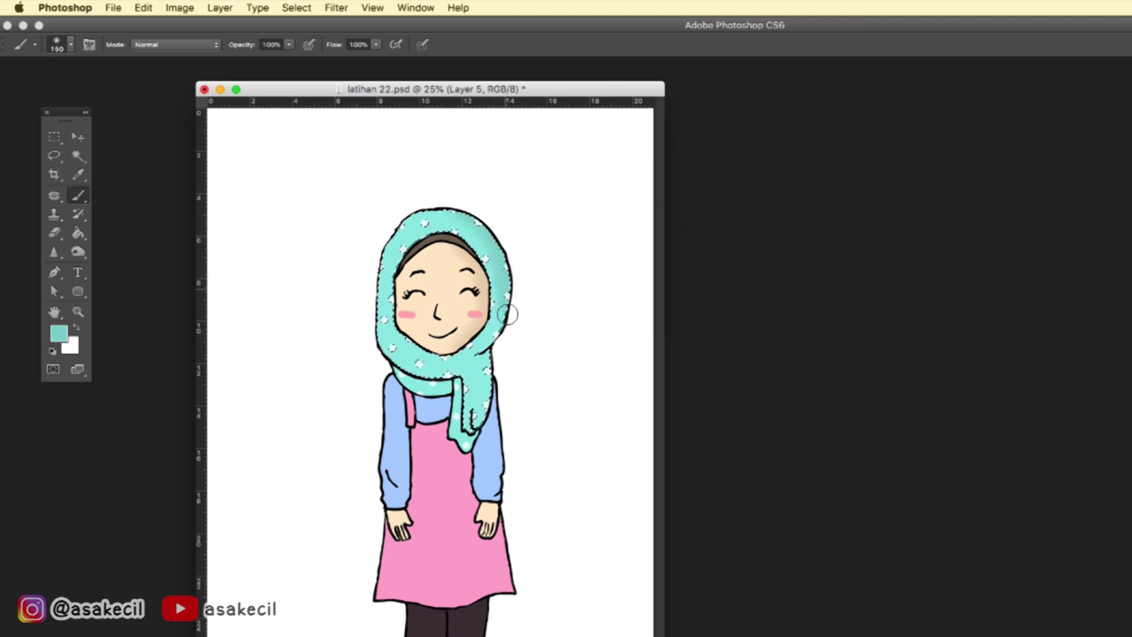
drag(509, 314, 477, 424)
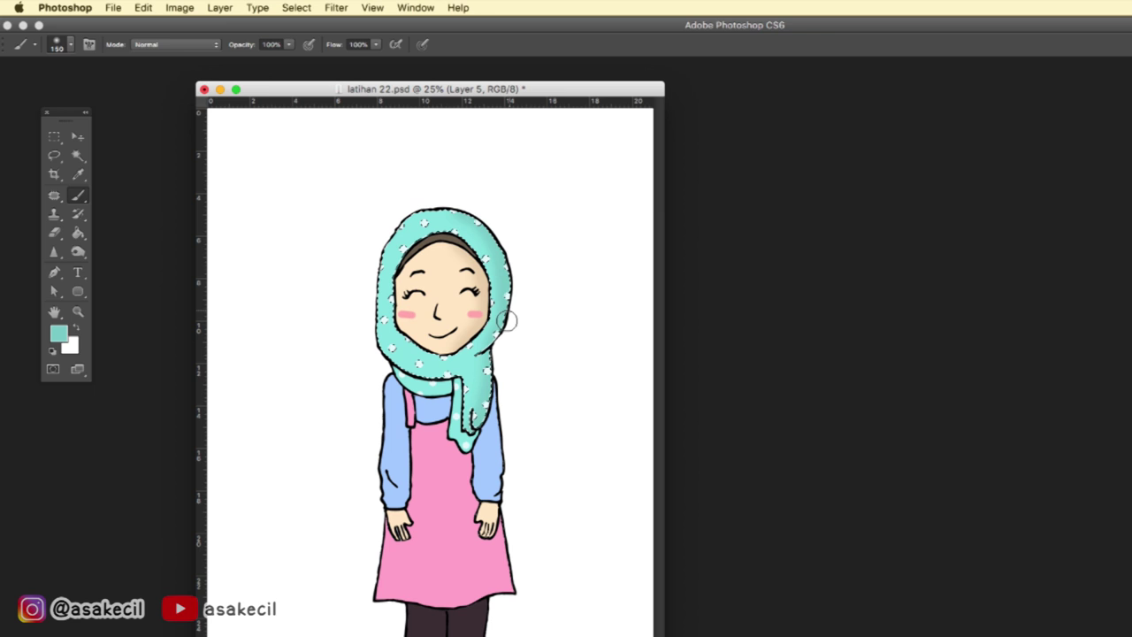
- Deselect the hijab and give the Brush a soft round tip
key(ctrl+d)
key(m)
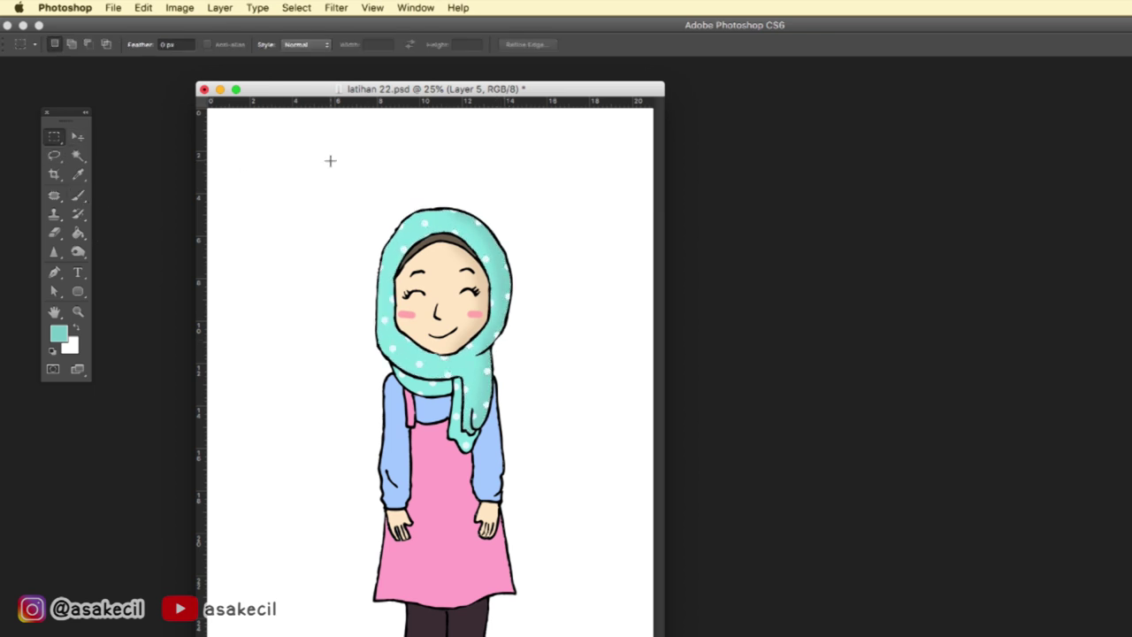
click(77, 197)
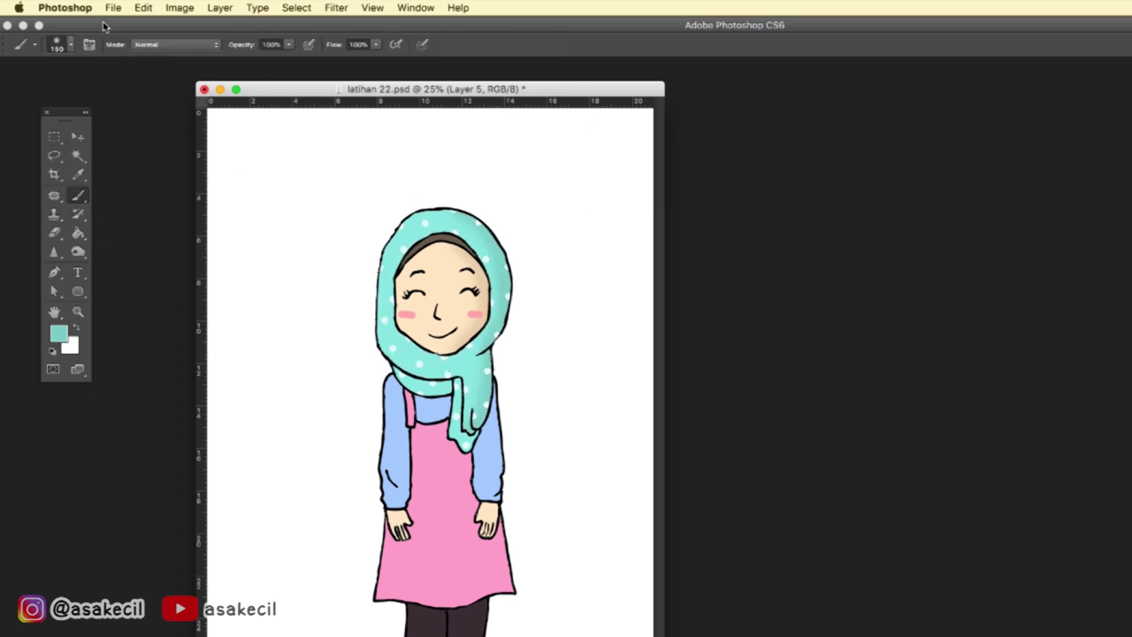
click(69, 47)
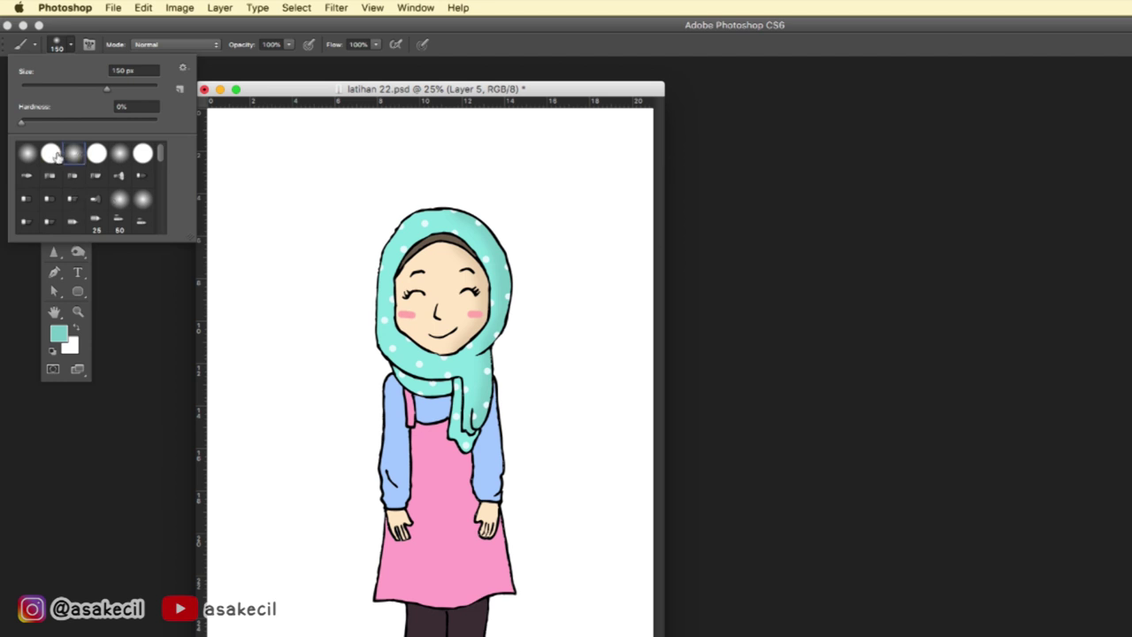
double_click(53, 155)
click(77, 155)
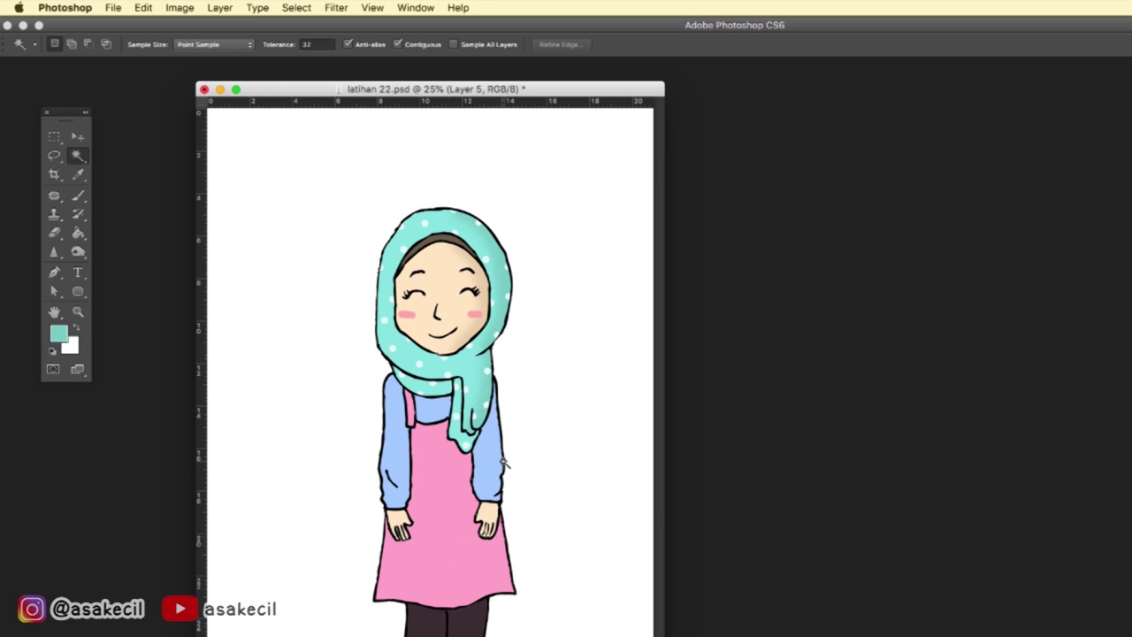
- Select the dress, pick a darker pink sampled from it, and brush it down the right edge
click(455, 564)
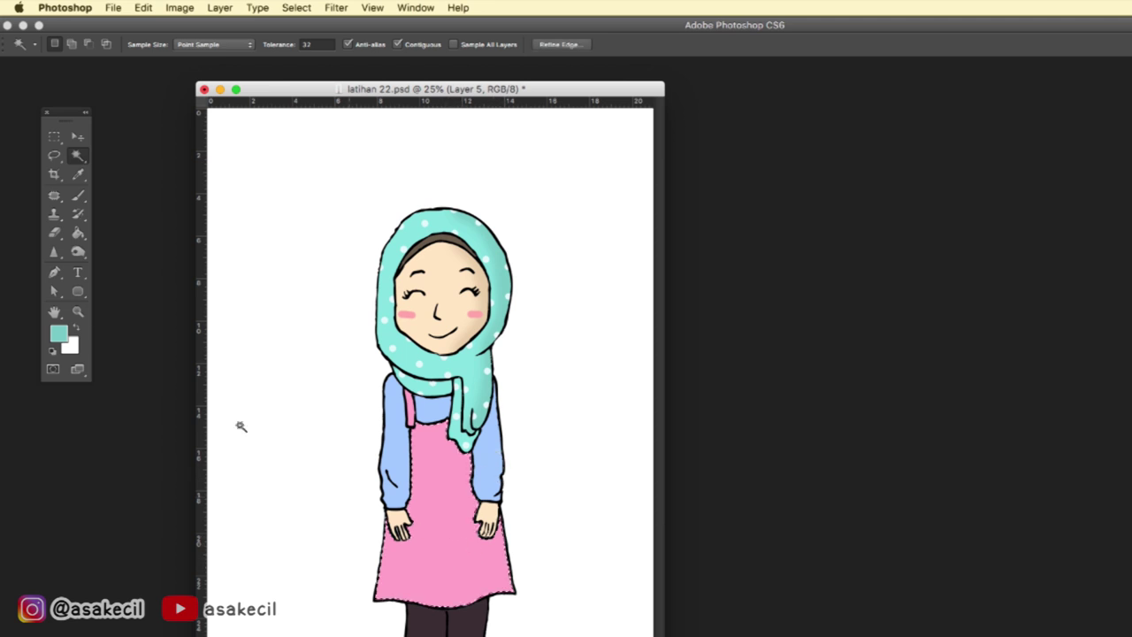
click(55, 337)
click(423, 432)
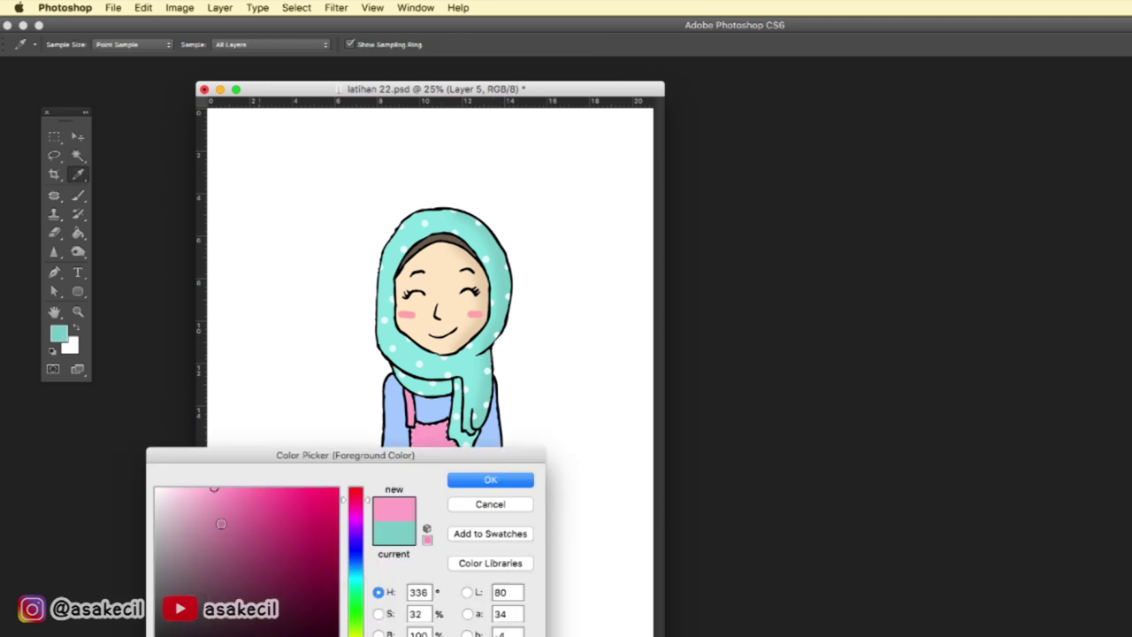
click(219, 501)
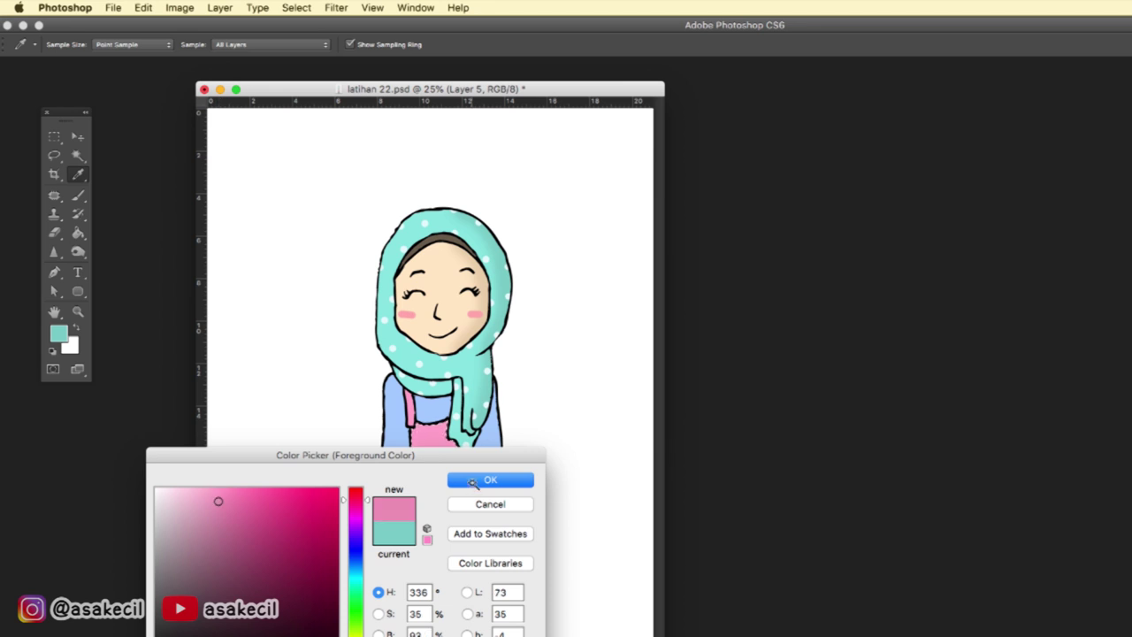
click(472, 481)
click(78, 196)
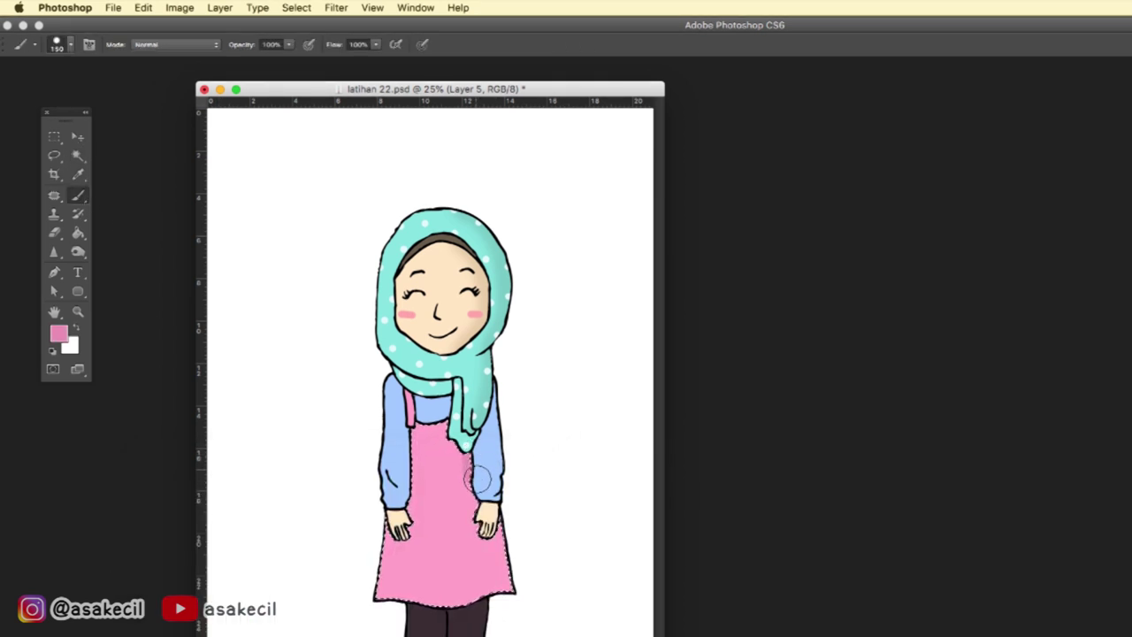
drag(511, 528, 516, 607)
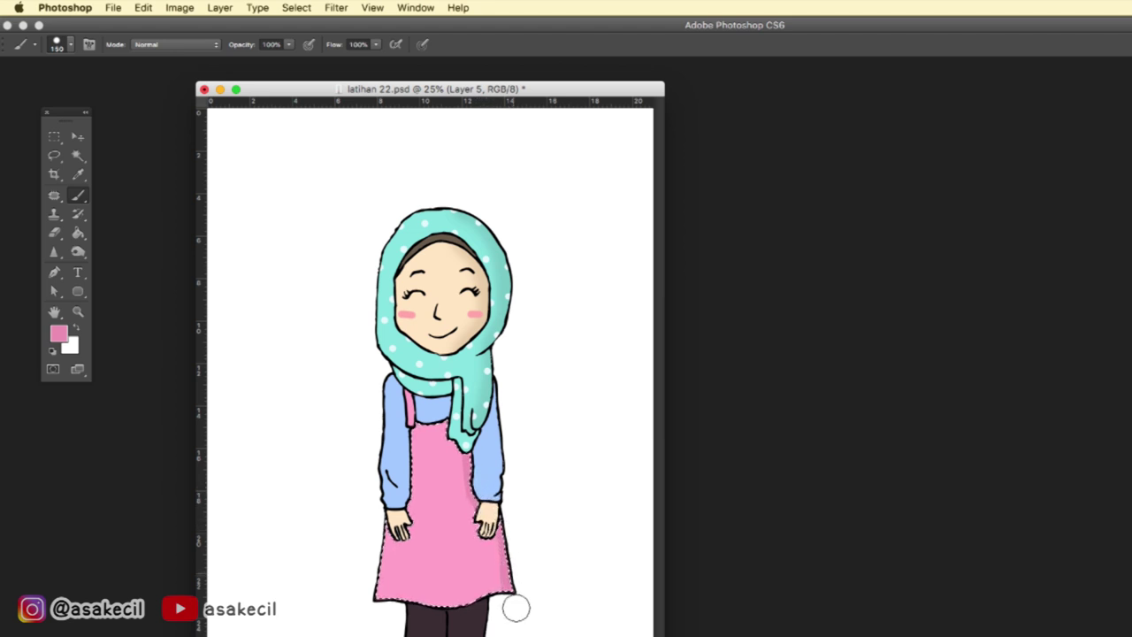
click(55, 137)
click(79, 196)
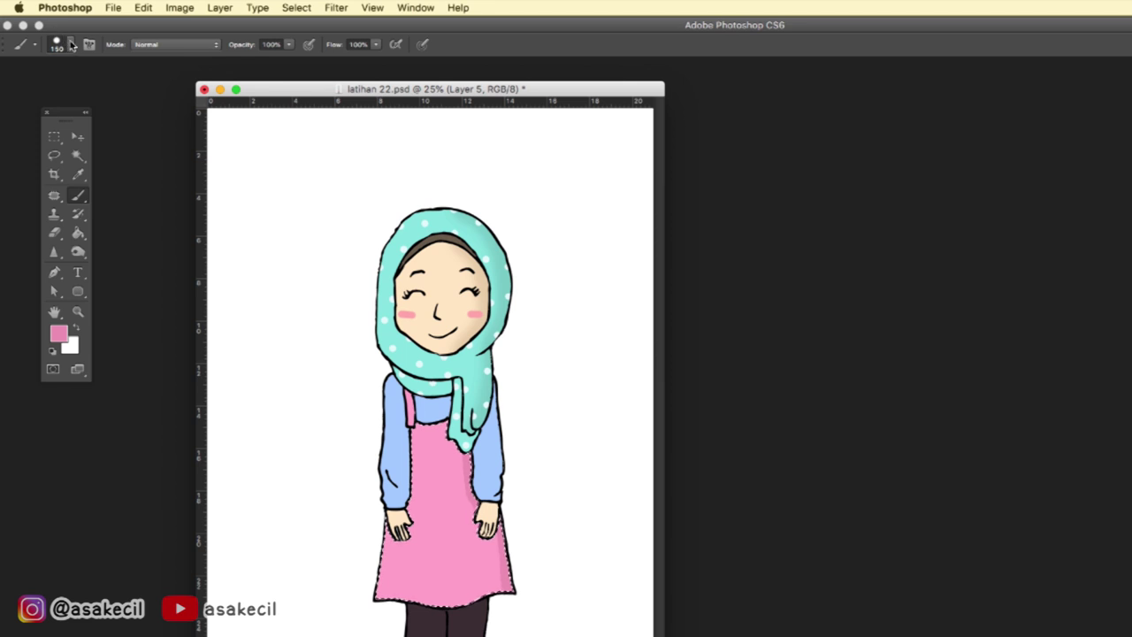
click(73, 45)
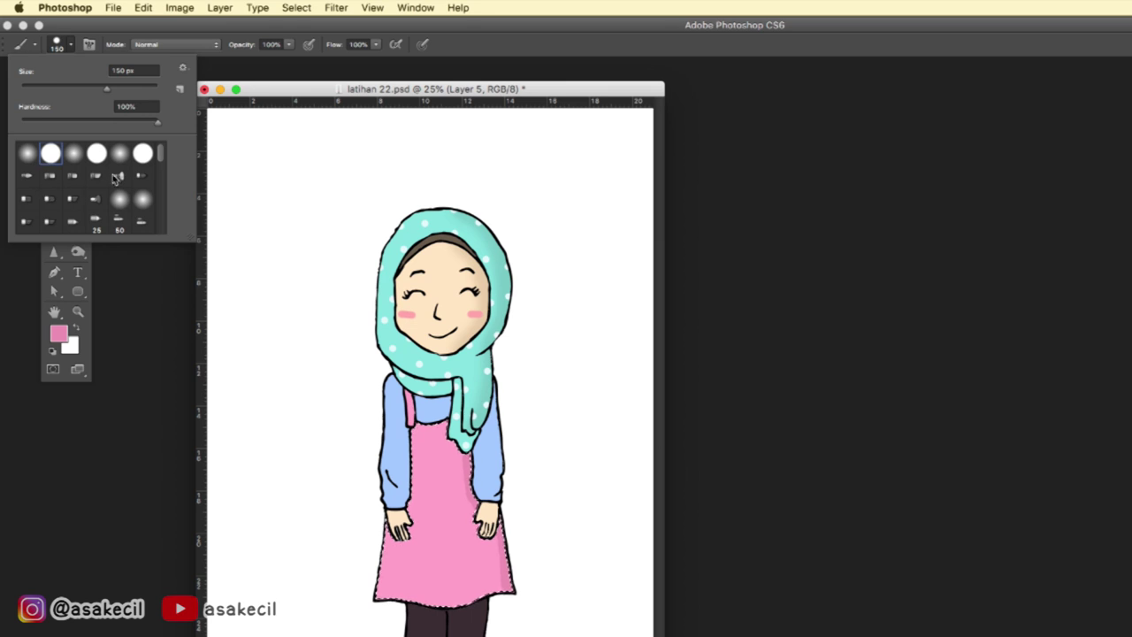
- Set the foreground colour to the shirt's light blue in the Color Picker
click(268, 242)
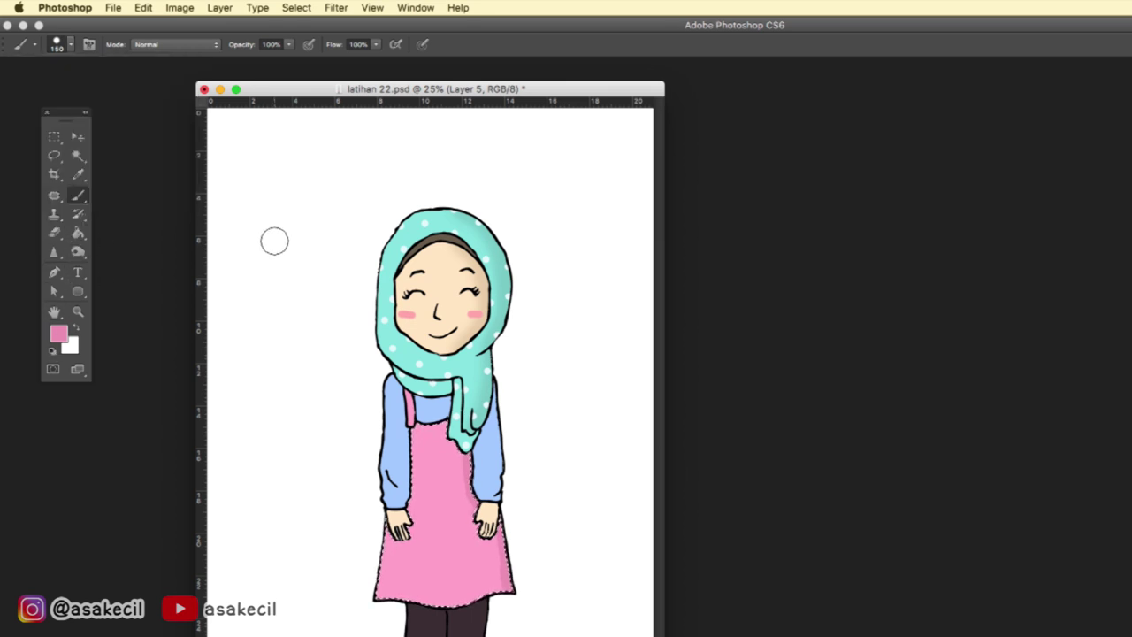
click(58, 334)
click(487, 434)
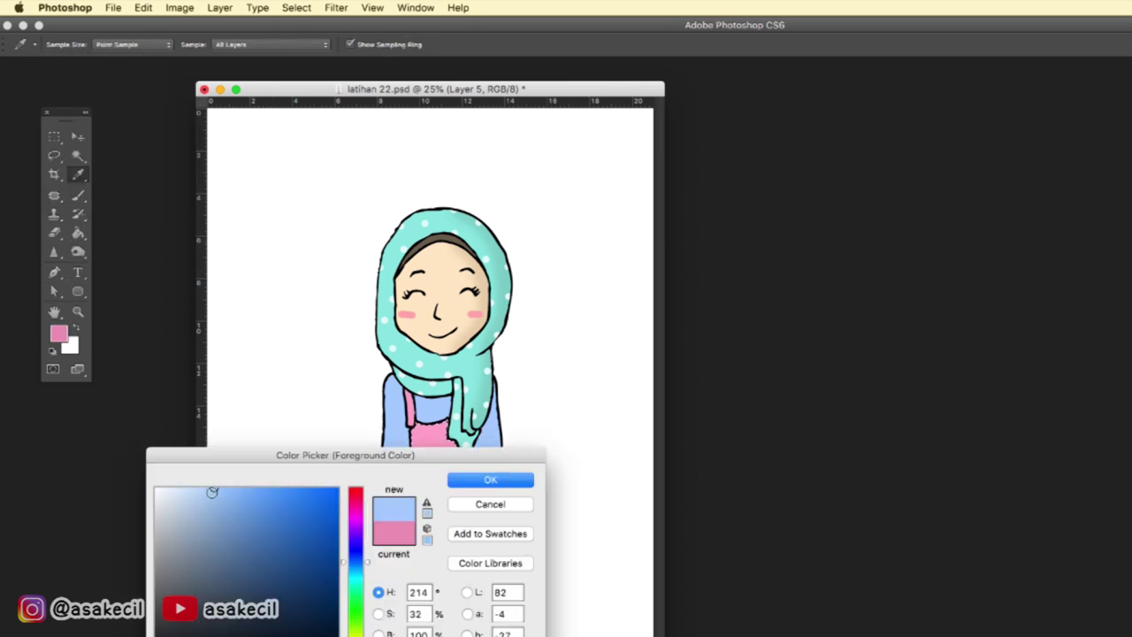
click(524, 486)
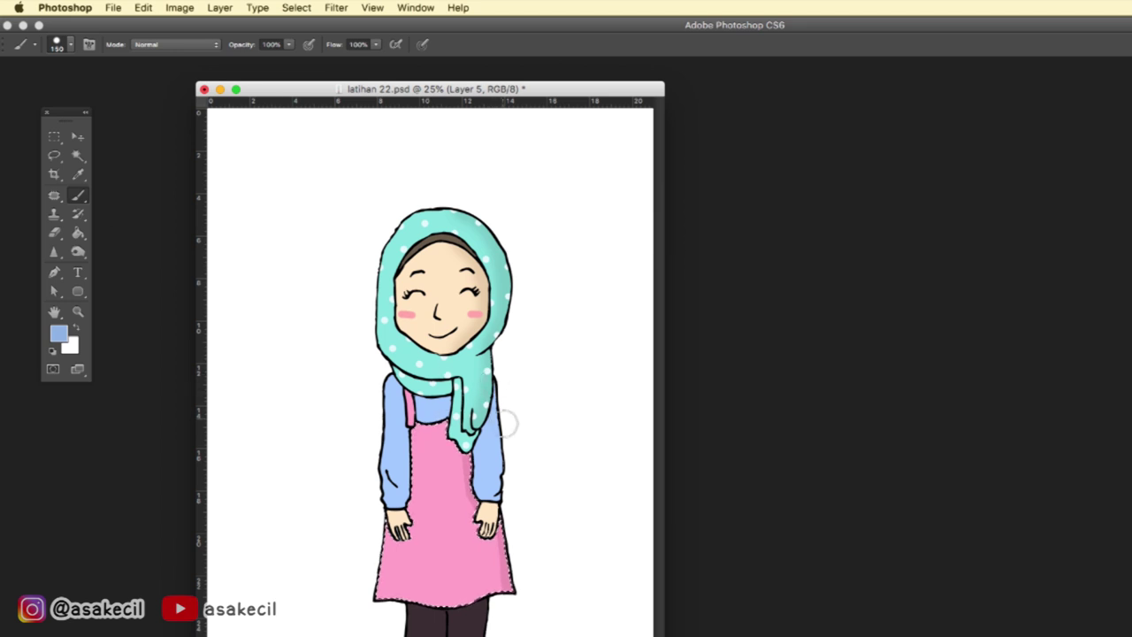
- Magic Wand the right blue sleeve and brush blue shading along its edge
key(w)
click(500, 460)
key(b)
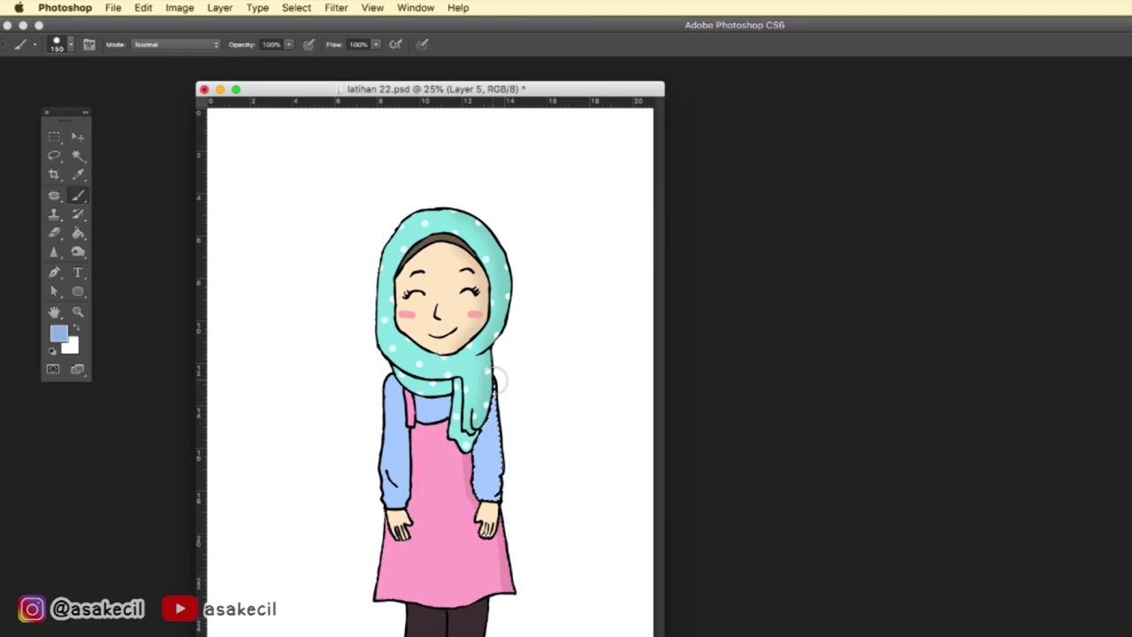
drag(519, 507, 476, 418)
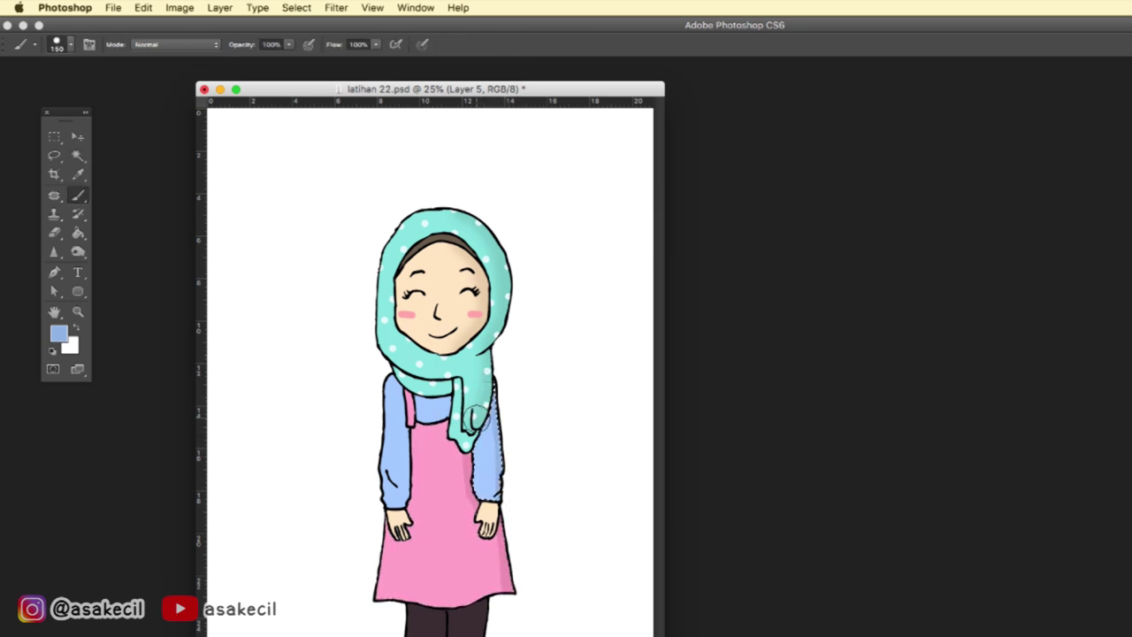
- Select the blue chest area, then the left blue sleeve, with the Magic Wand
key(w)
click(424, 407)
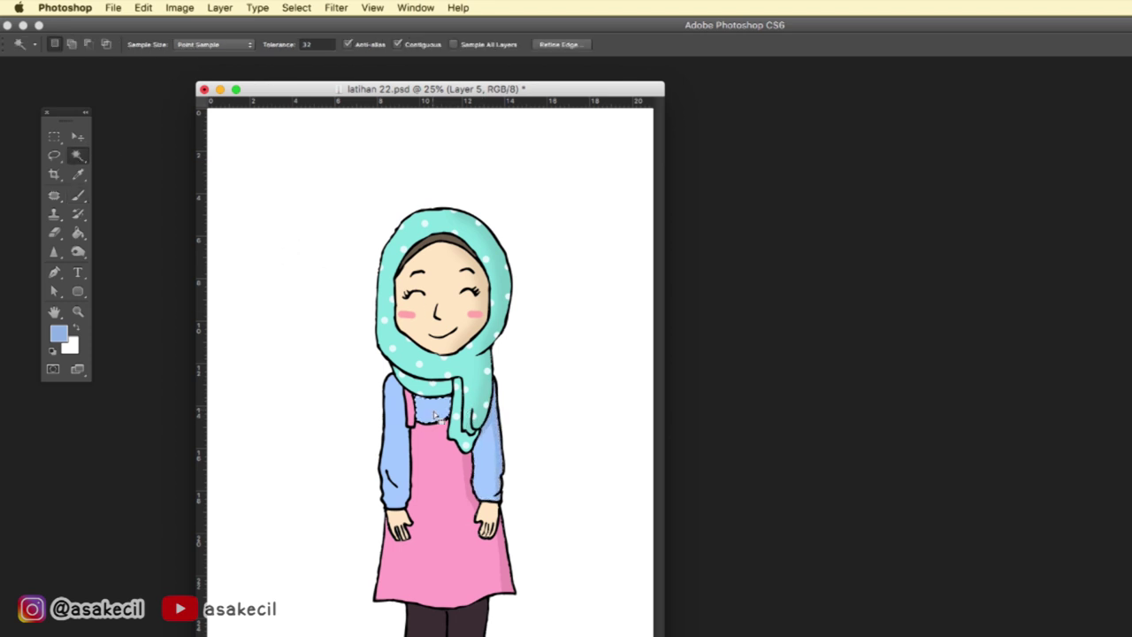
key(b)
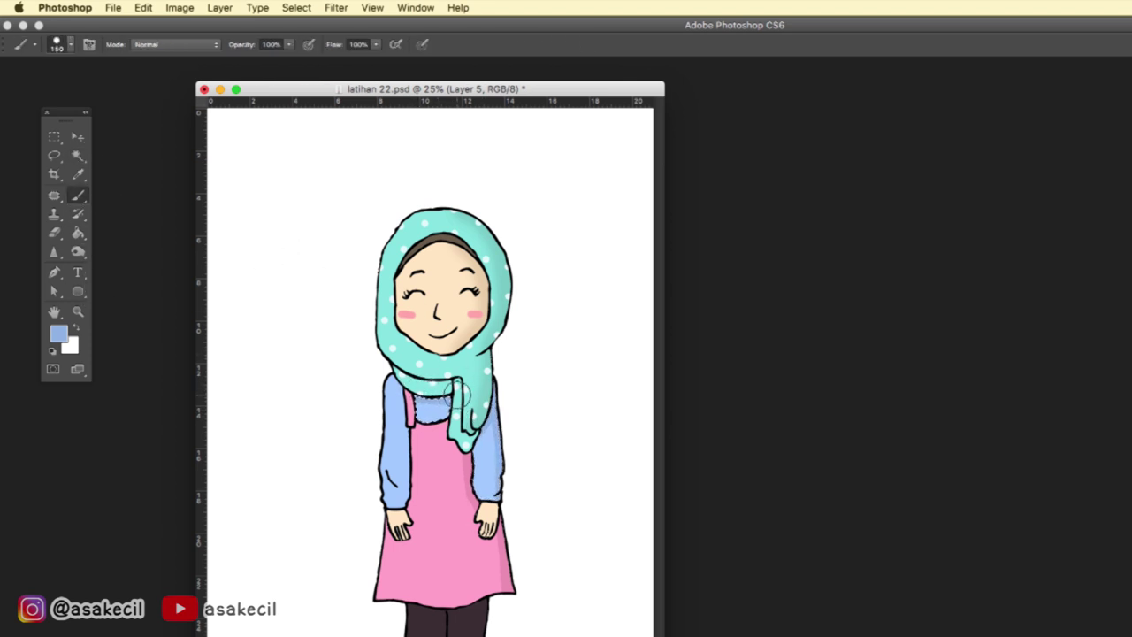
key(w)
click(394, 401)
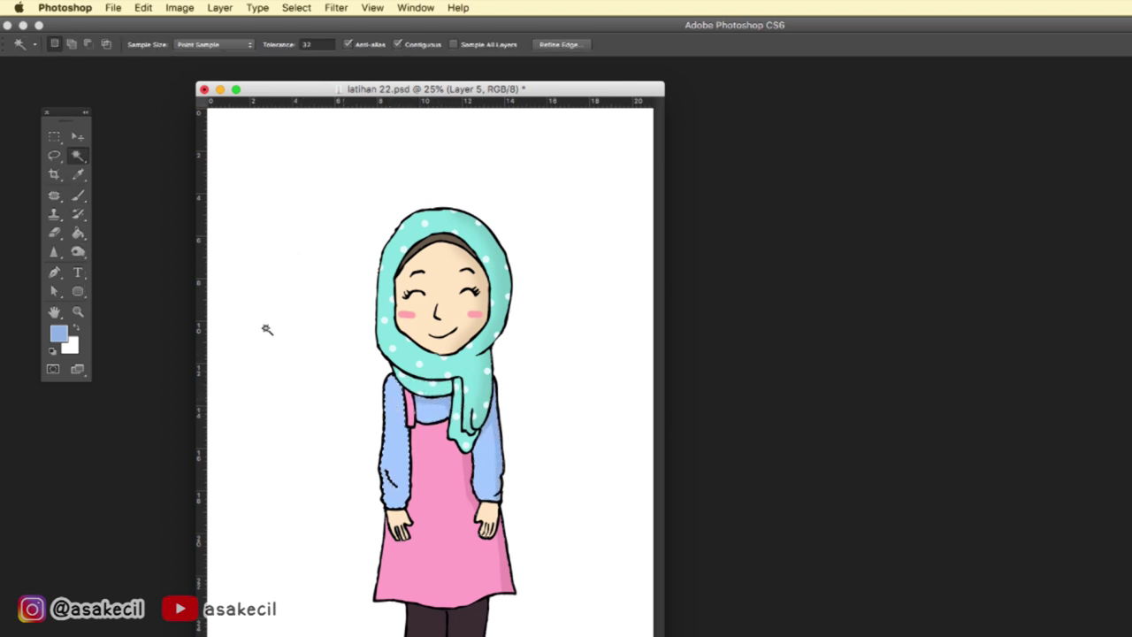
- Check the brush tip presets, then add the dark leggings to the Magic Wand selection
click(79, 193)
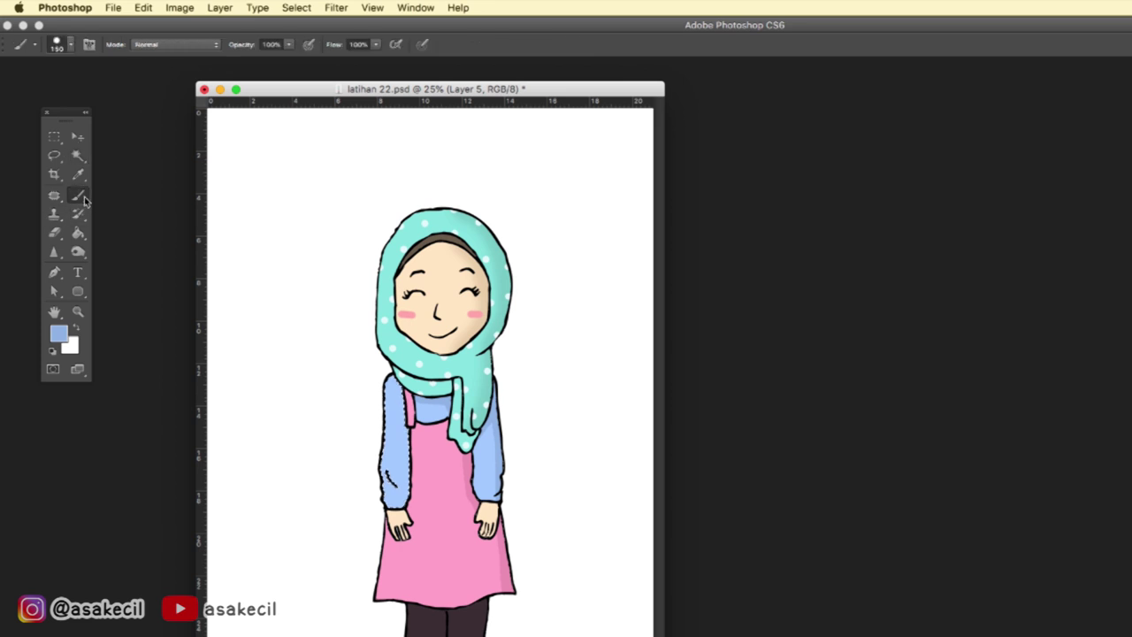
click(69, 44)
click(274, 261)
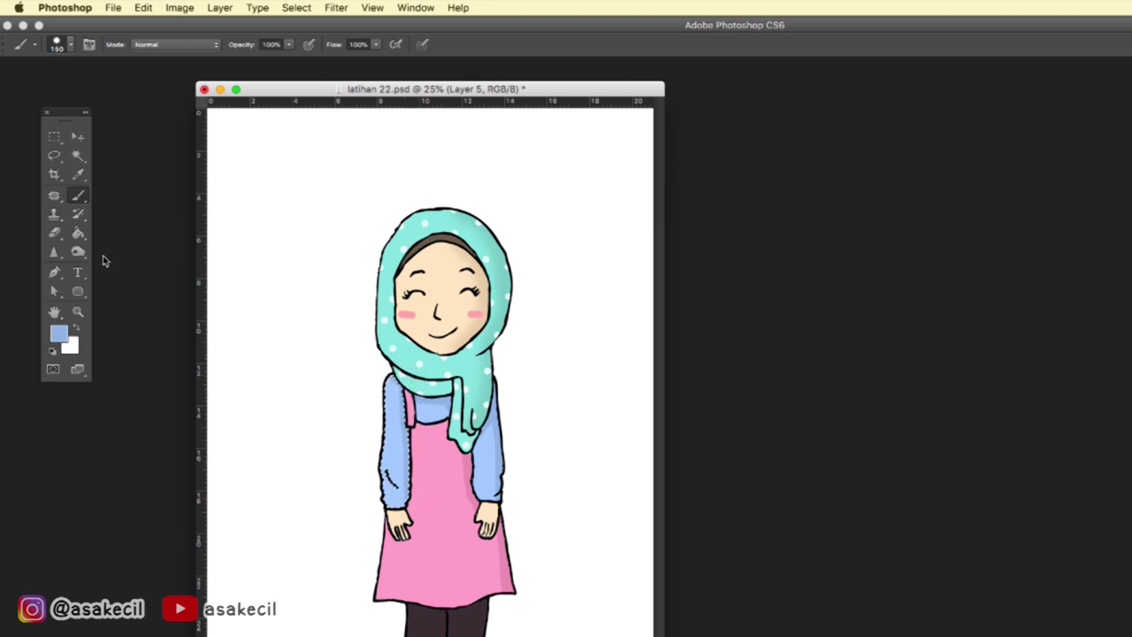
click(78, 156)
shift+click(451, 628)
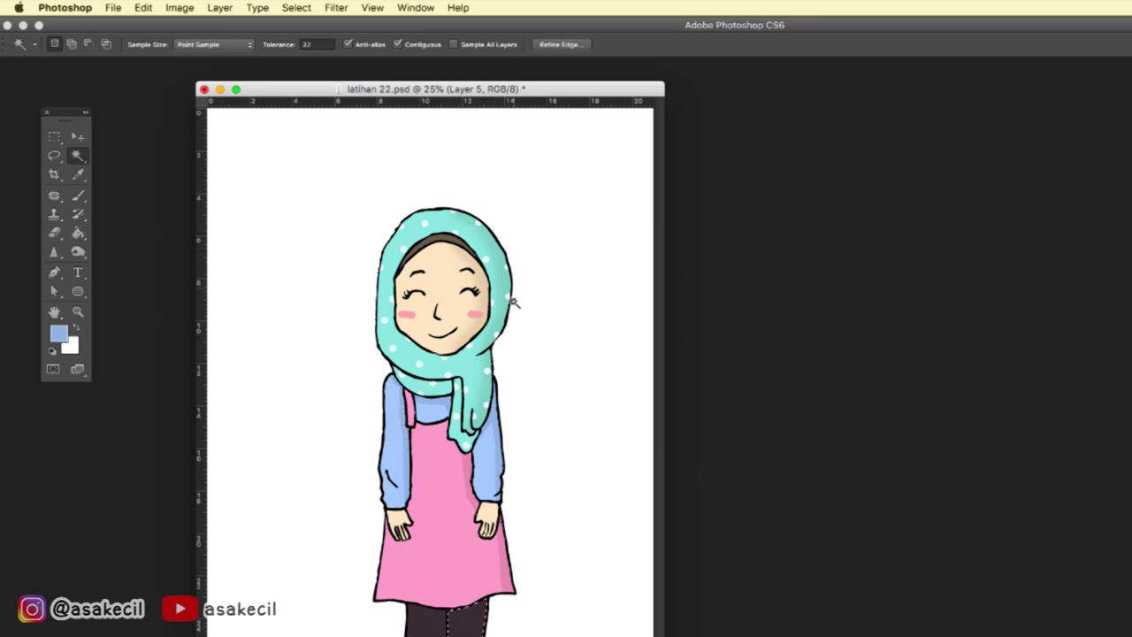
- Sample the leggings' dark brown as the brush colour and Magic Wand the left leg
click(78, 196)
click(70, 44)
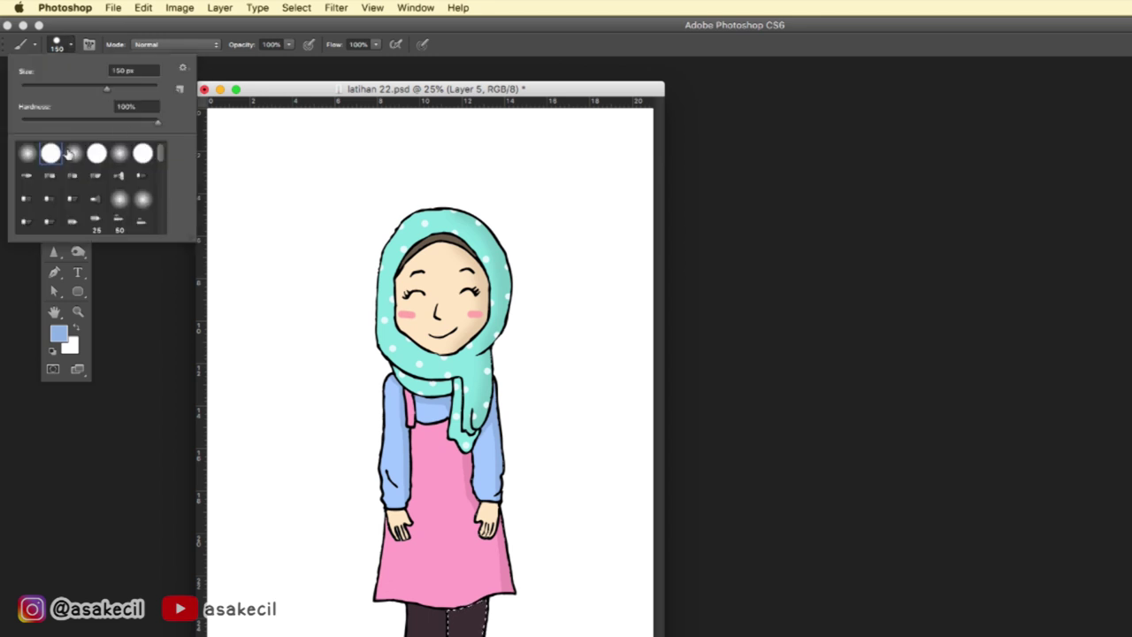
click(87, 263)
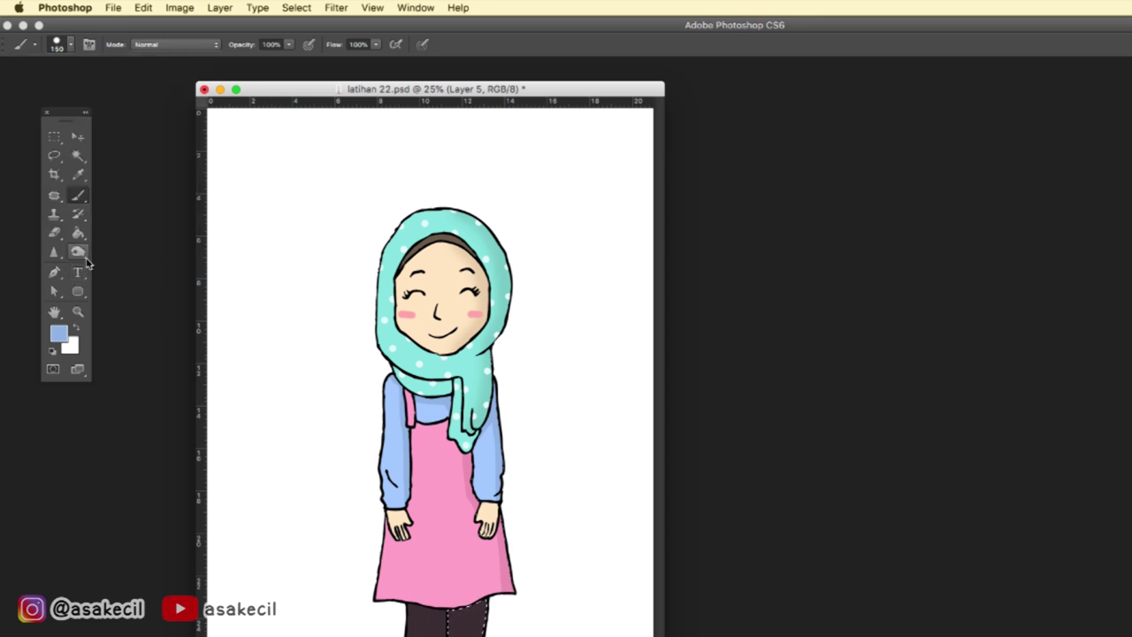
alt+click(450, 605)
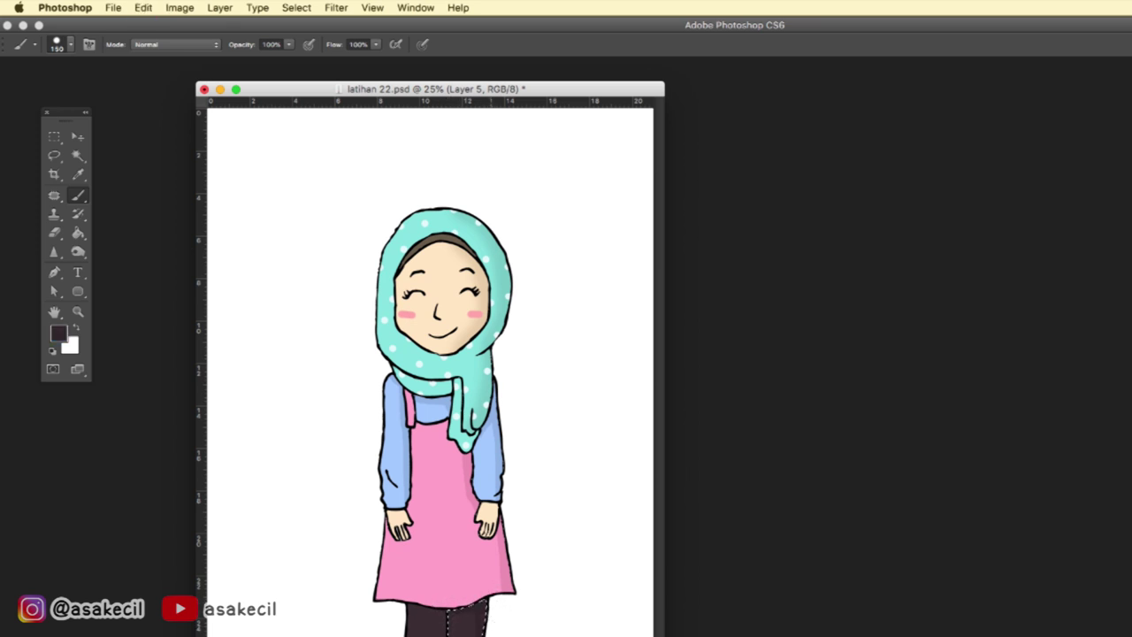
key(w)
click(419, 619)
key(b)
- Reposition the two hijab girls side by side on the canvas with the Move tool
click(78, 136)
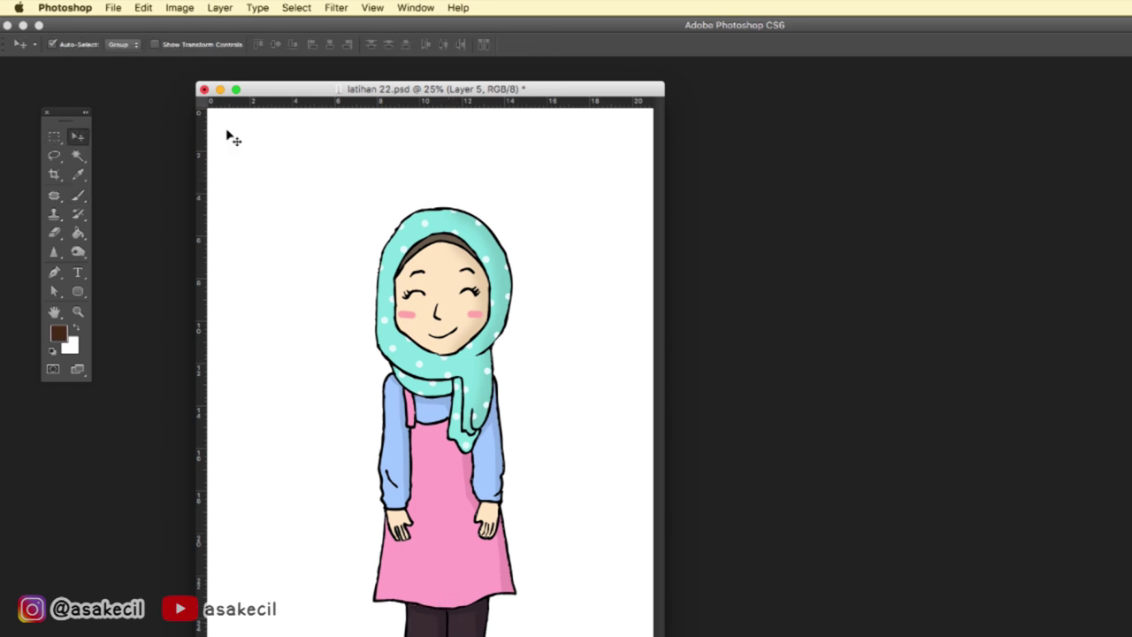
mouse_move(495, 294)
mouse_down()
mouse_move(523, 297)
mouse_move(376, 297)
mouse_up()
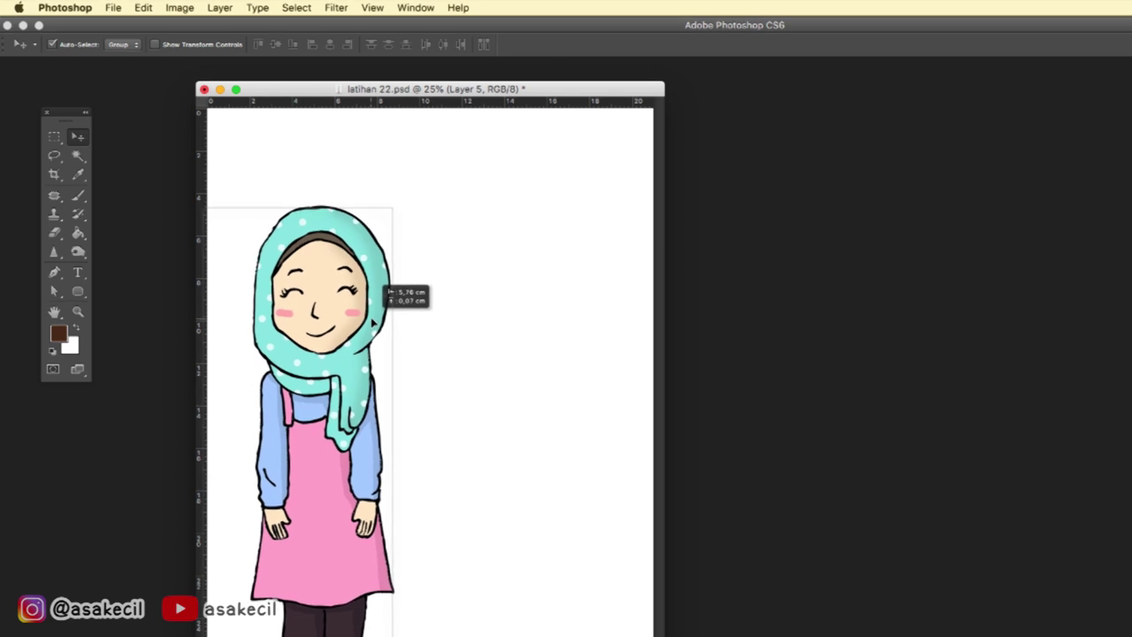
drag(507, 349, 529, 349)
drag(328, 324, 341, 324)
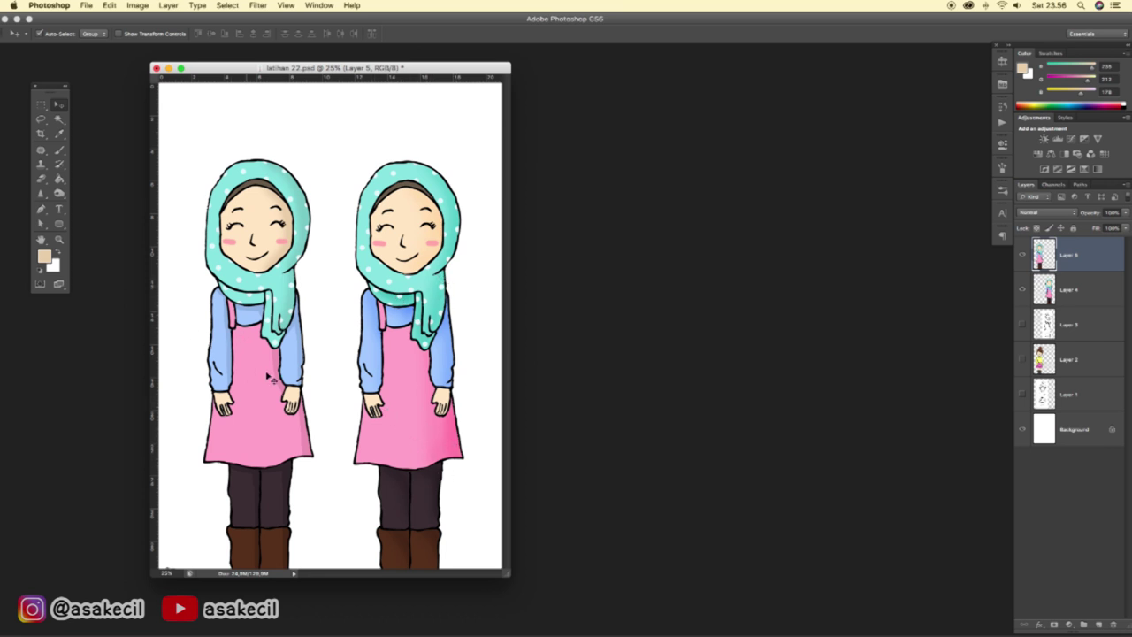
key(m)
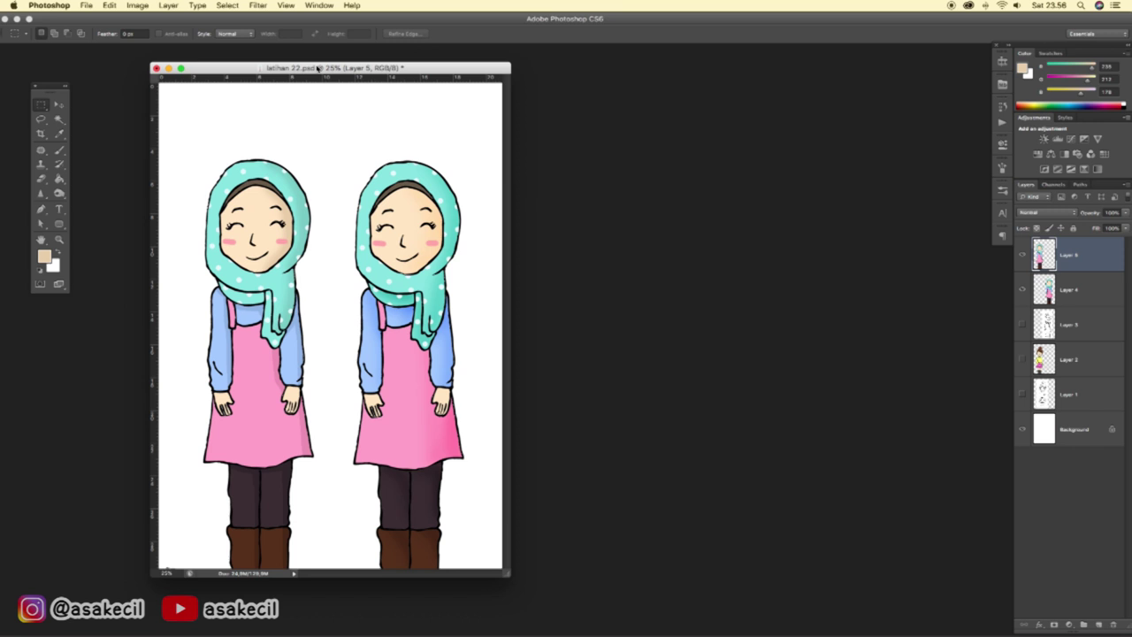